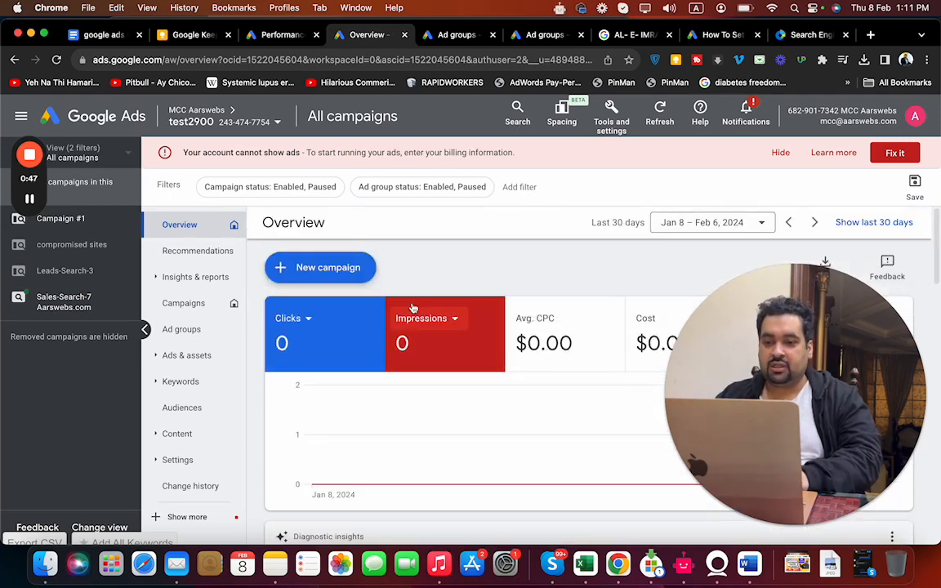
Start a new campaign and look over the available campaign objectives
click(327, 269)
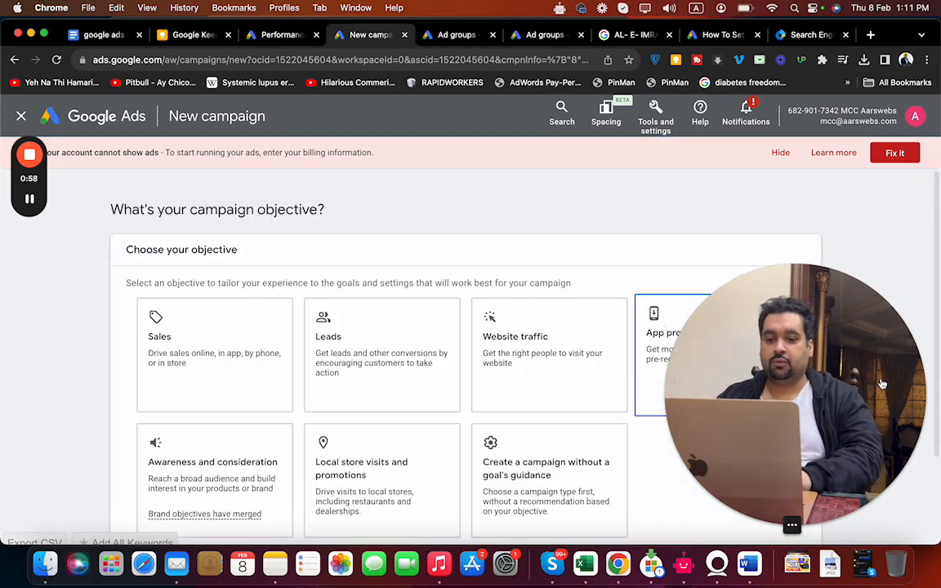
drag(893, 374, 912, 125)
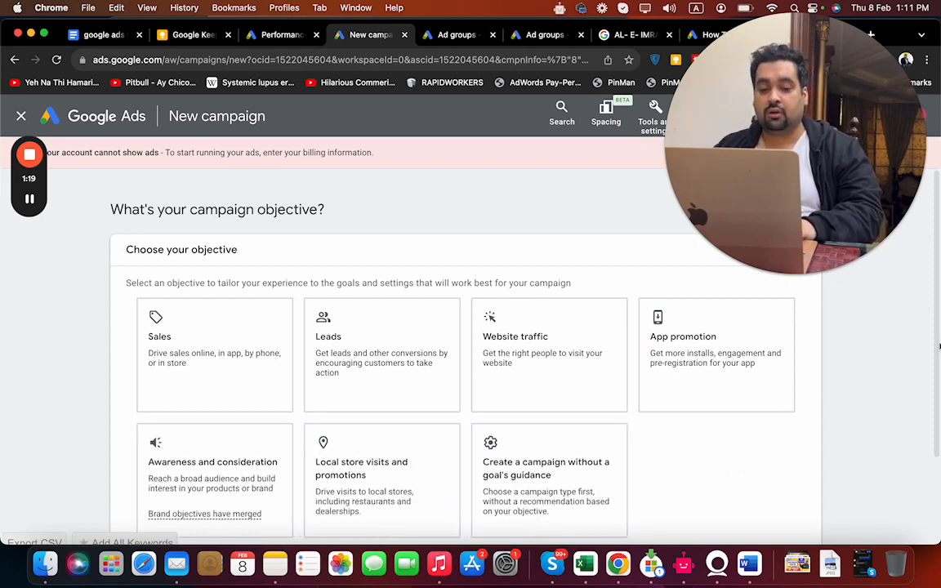
scroll(938, 352, down, 2)
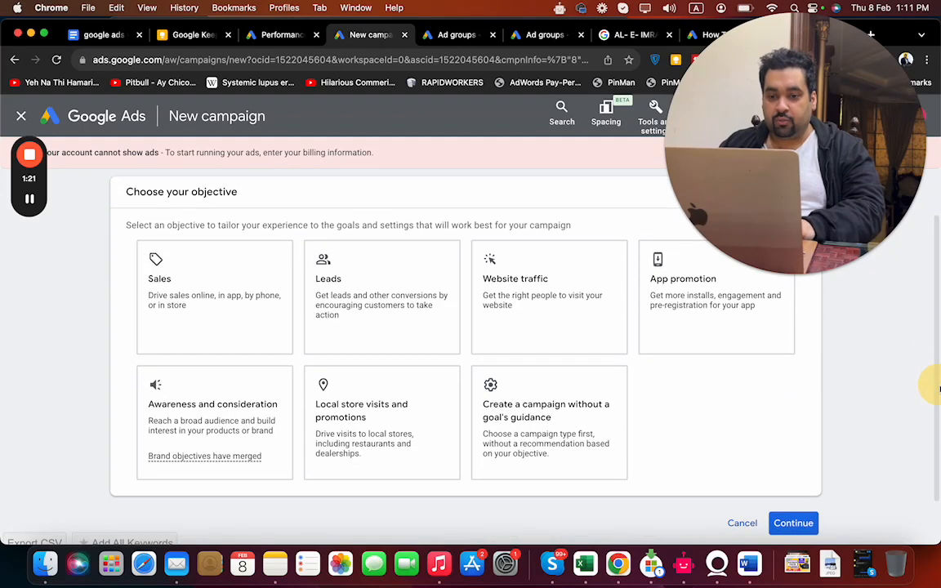
drag(936, 368, 936, 390)
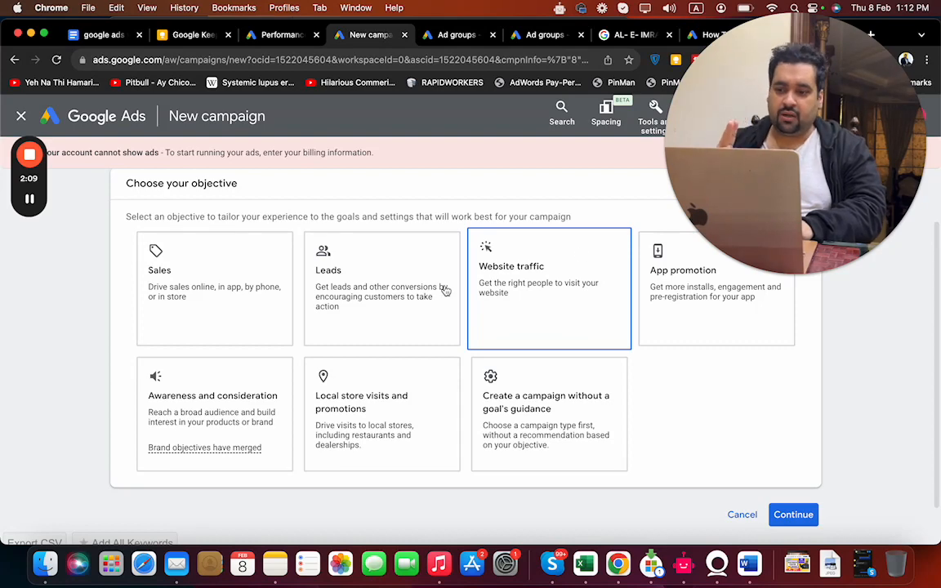
mouse_move(159, 444)
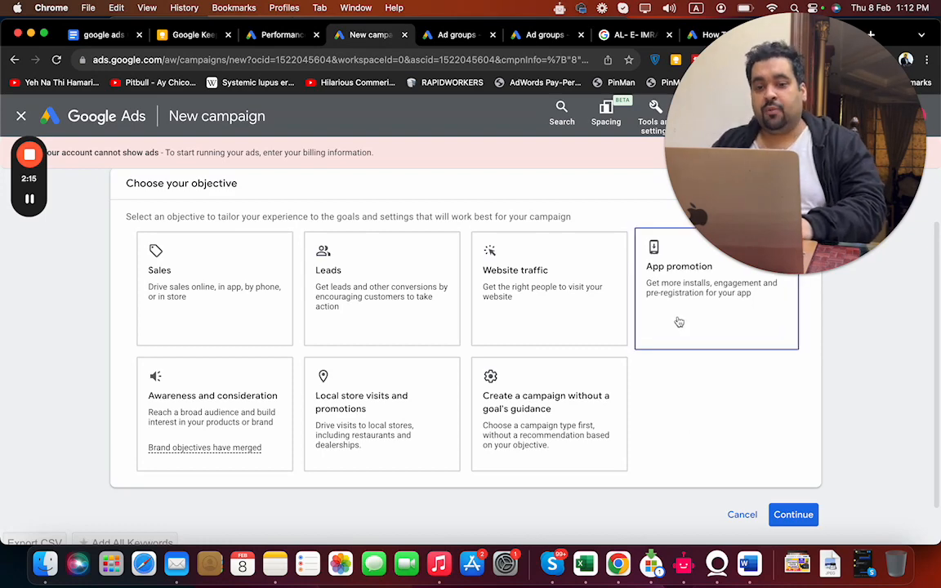
drag(755, 254, 865, 359)
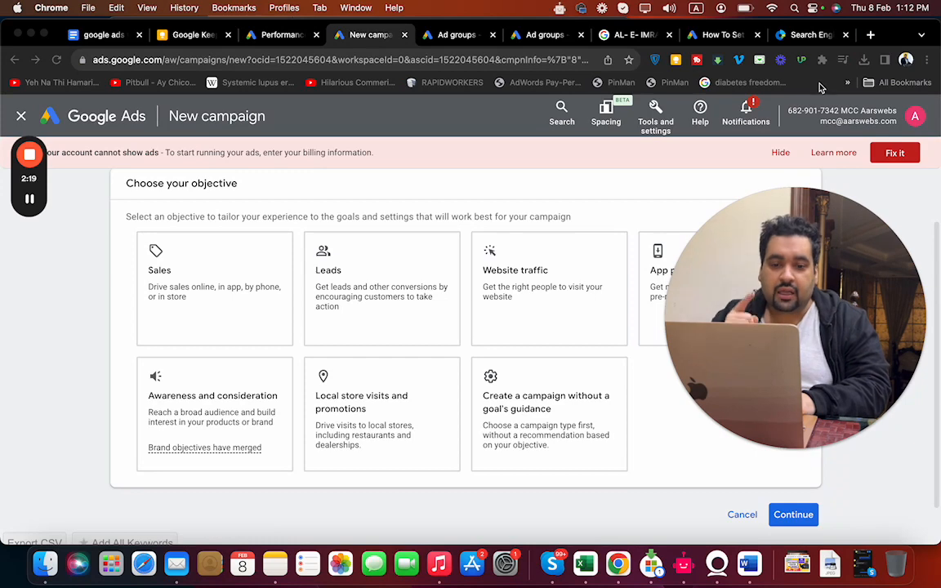
View Statcounter's worldwide search engine market share page, and return to the new campaign setup
click(800, 37)
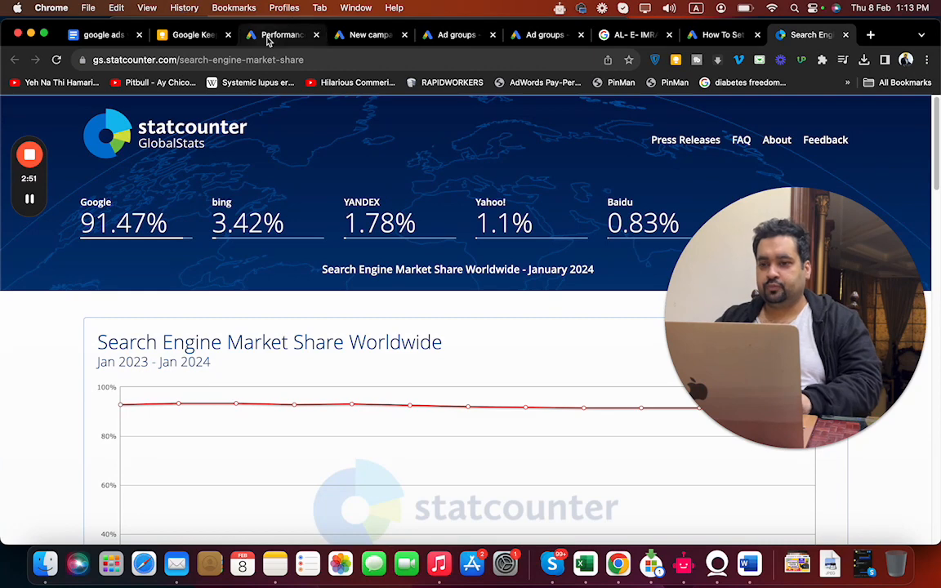
click(364, 39)
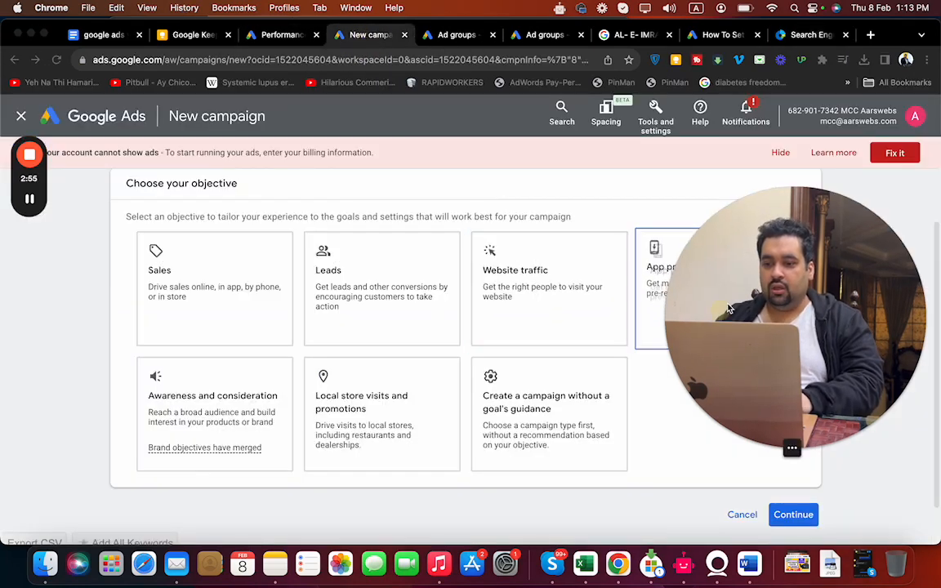
drag(803, 315, 802, 243)
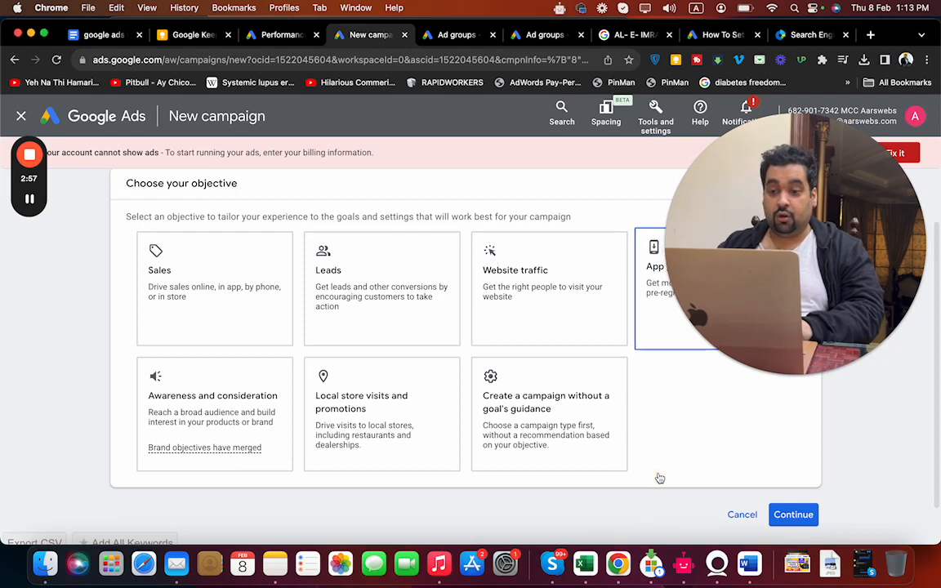
Choose Local store visits and promotions as the campaign objective and review its Performance Max campaign type
click(396, 458)
drag(938, 326, 932, 418)
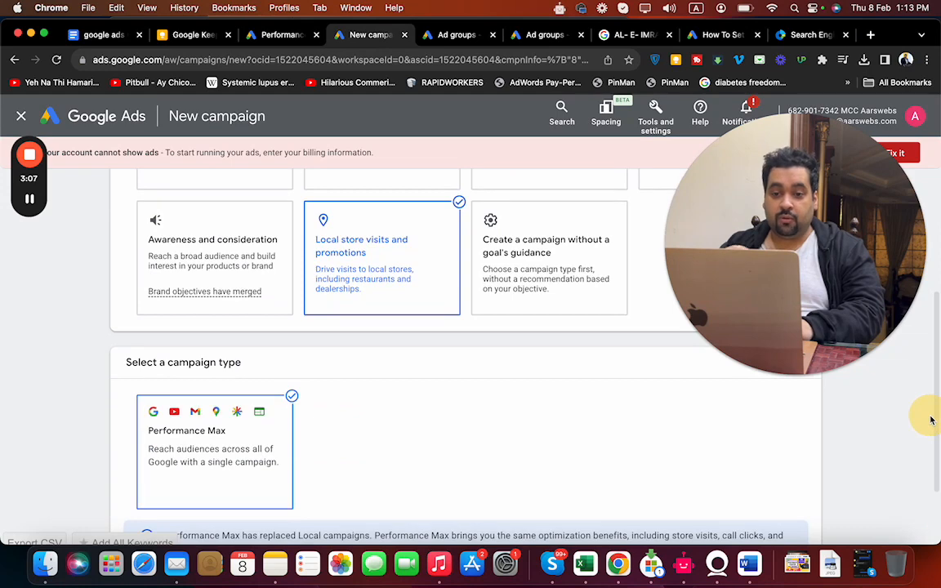
click(828, 264)
drag(829, 267, 808, 371)
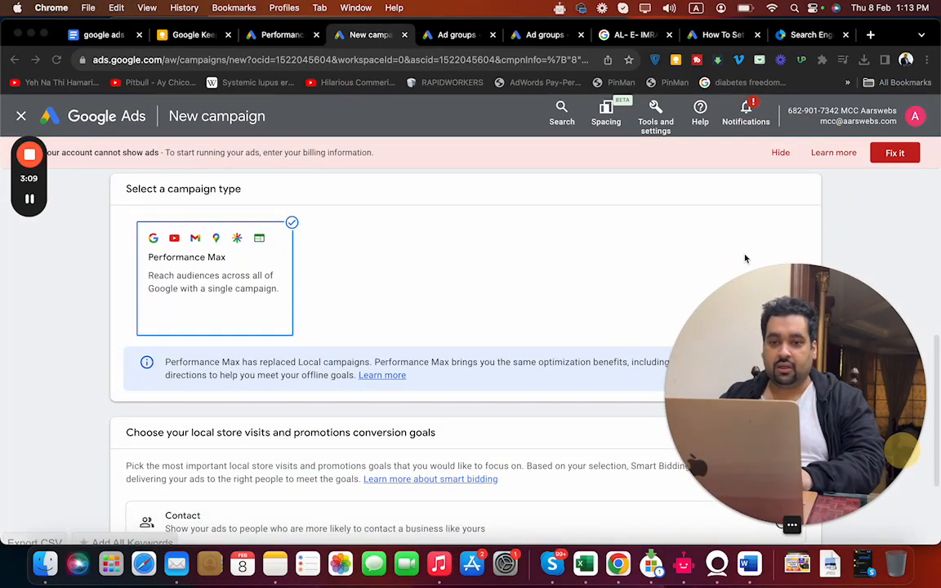
Look over the Google business profile management section in the search results for AL- E- IMRAN TRUST HOSPITAL
click(604, 35)
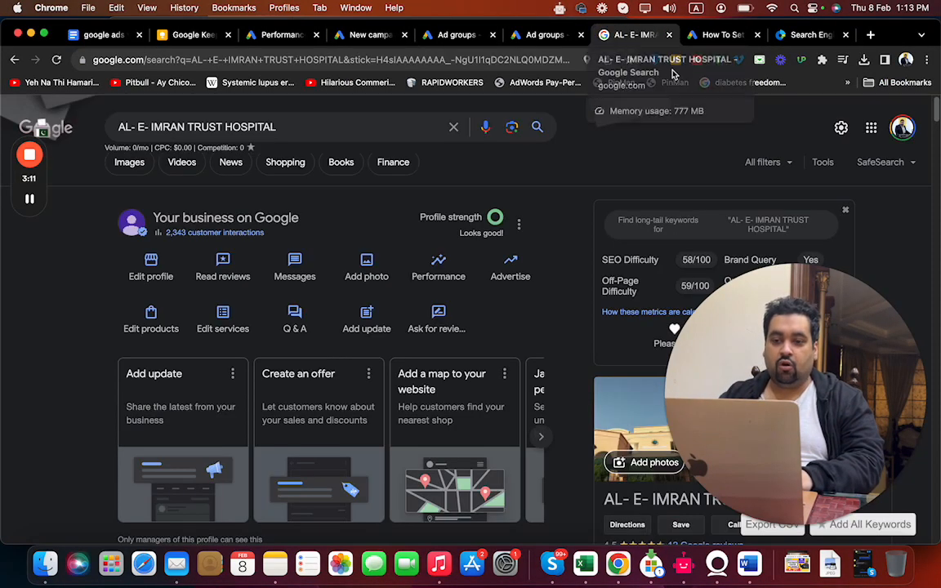
scroll(936, 119, down, 5)
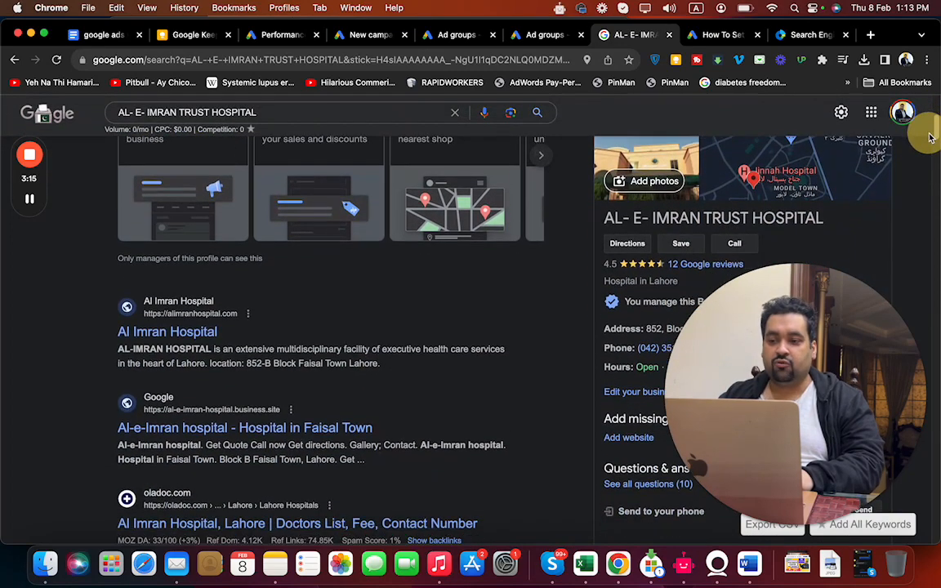
scroll(932, 127, up, 5)
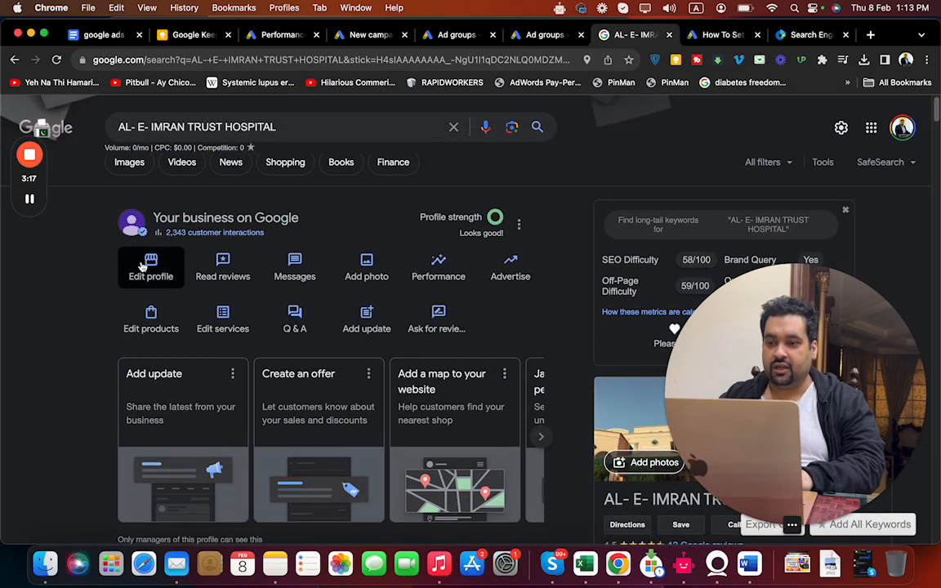
drag(309, 226, 156, 219)
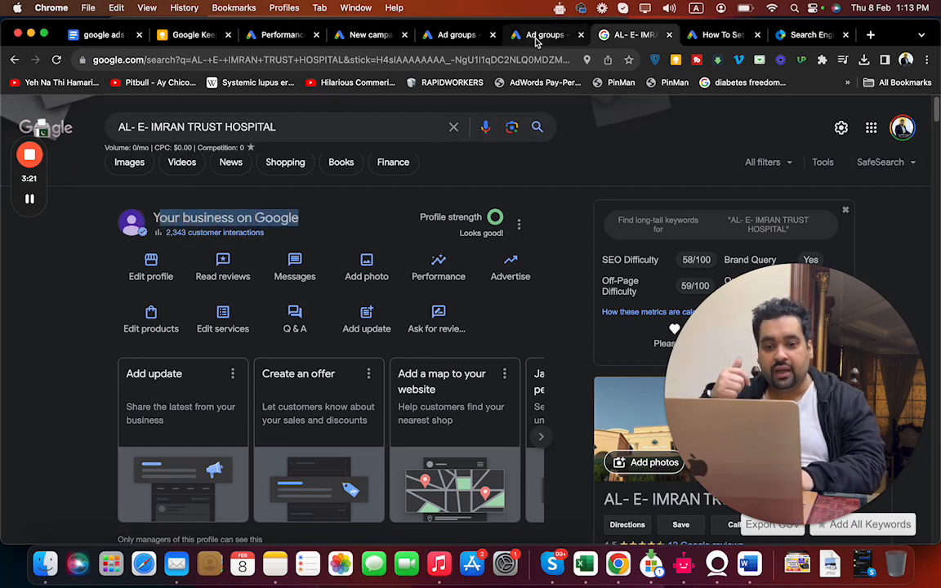
Return to the new campaign setup and open the Google Ads account's Linked accounts page
click(374, 36)
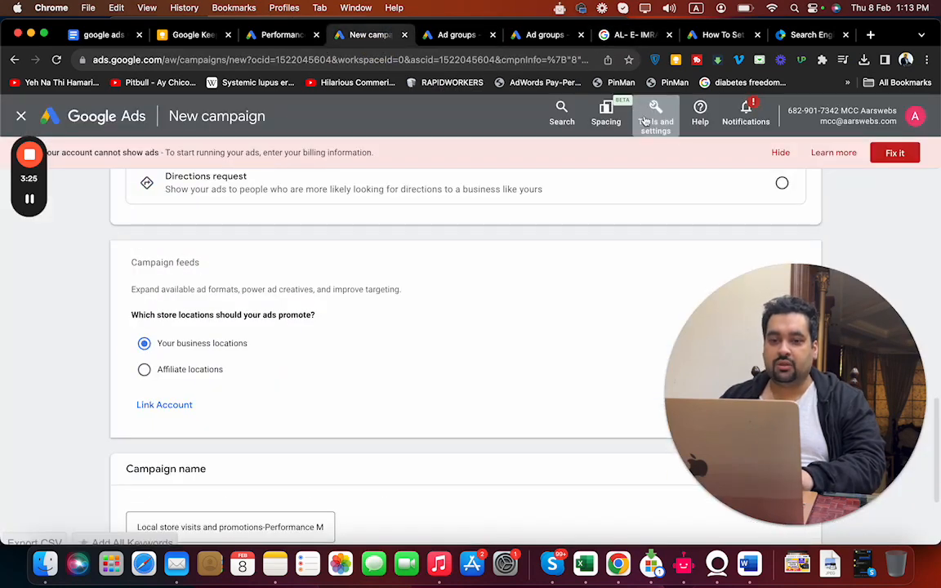
click(650, 119)
drag(768, 491, 105, 487)
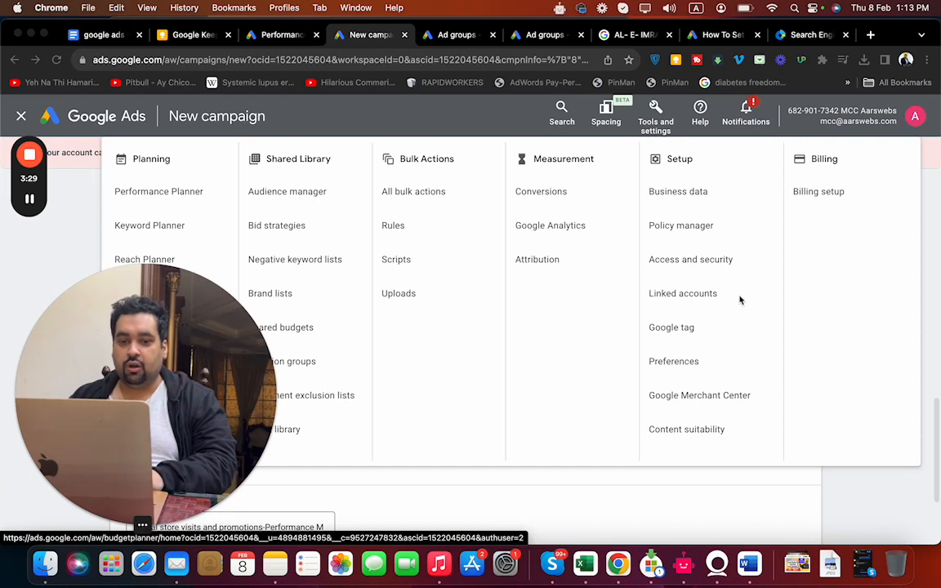
click(766, 298)
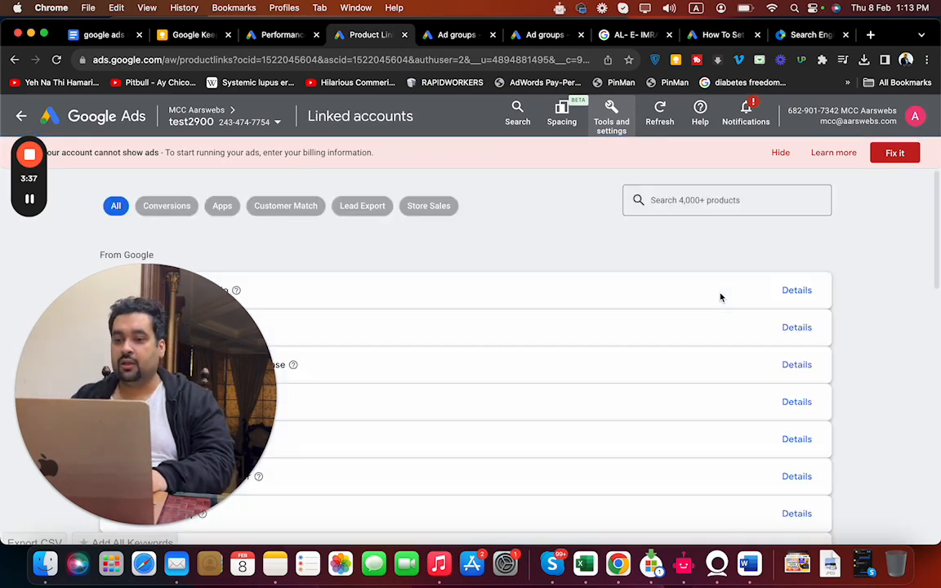
Search the linkable products for "google business"
drag(196, 311, 713, 233)
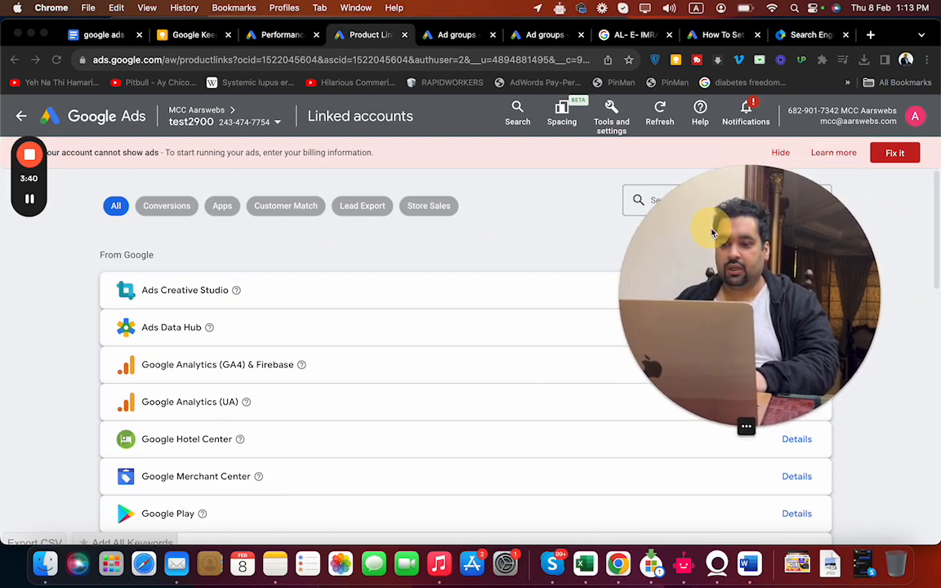
click(933, 270)
mouse_move(937, 270)
mouse_down()
mouse_move(933, 504)
mouse_move(937, 267)
mouse_up()
drag(686, 287, 225, 371)
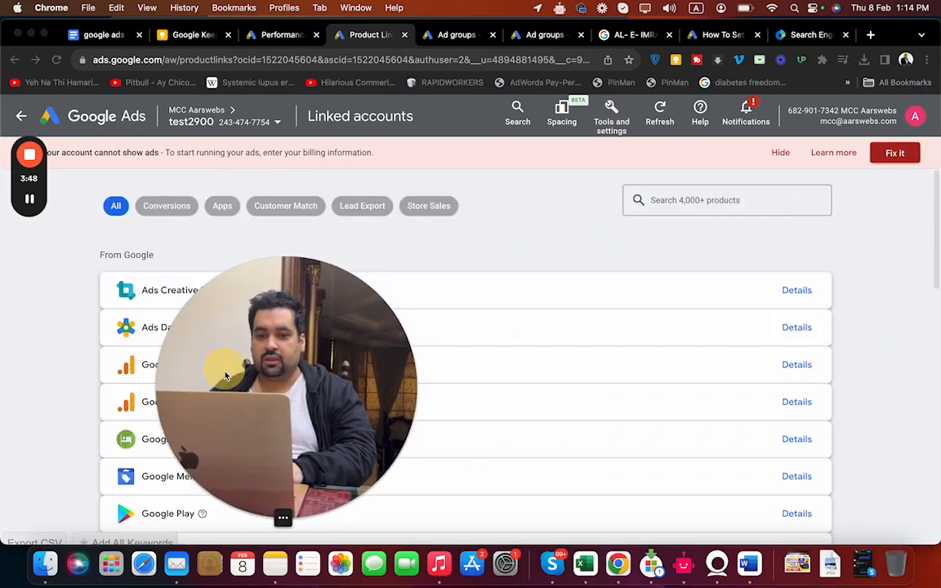
click(731, 200)
text(gp)
key(BackSpace)
text(oogle business)
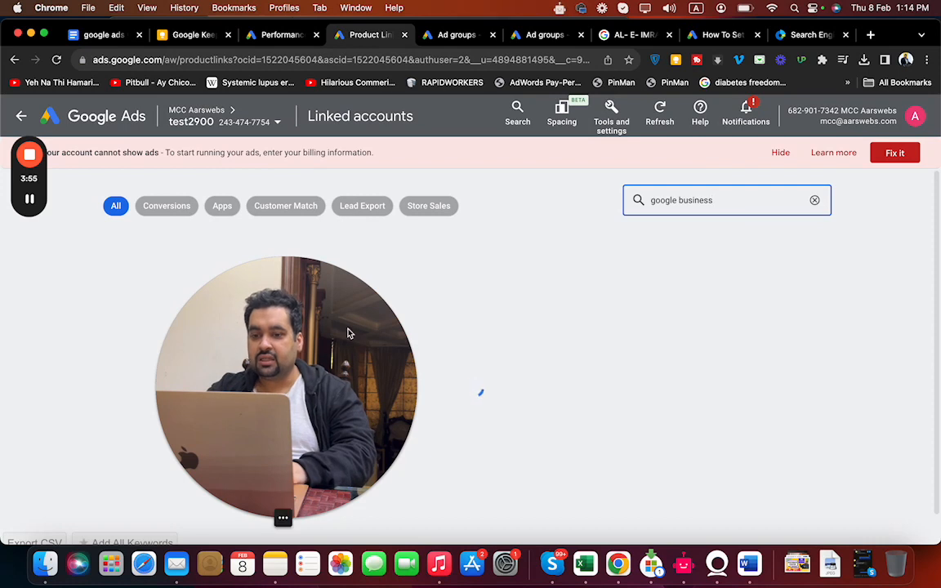
drag(321, 341, 850, 437)
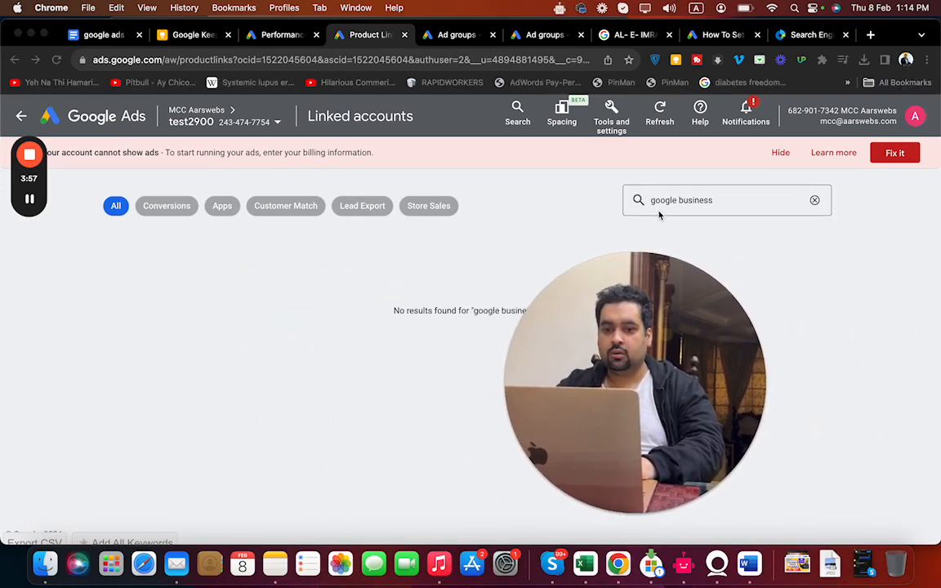
Search the linkable products for "gmb", and repeat the search with "business"
click(670, 203)
key(super+a)
text(gmb)
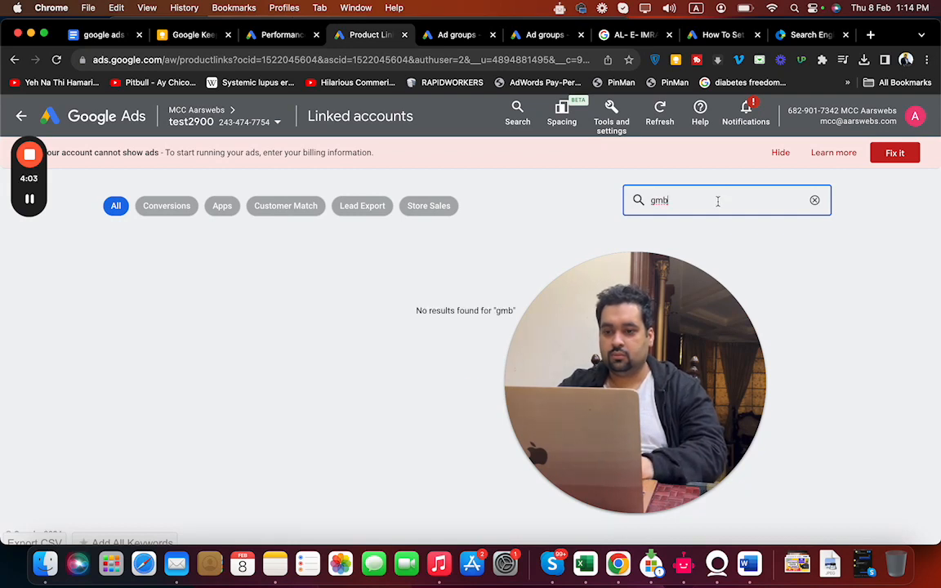
key(super+a)
text(my bus)
key(super+a)
text(business)
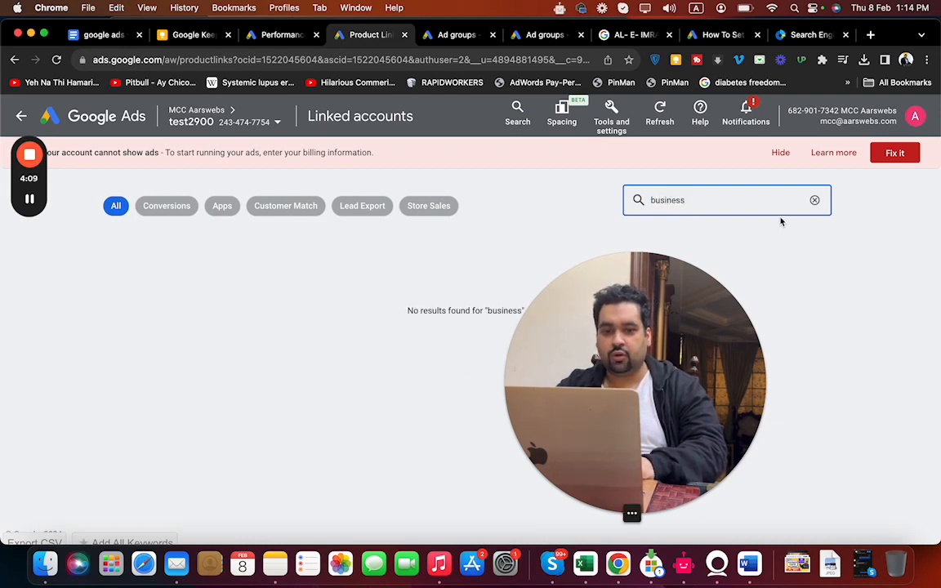
Clear the product search and browse the full list of linkable products
click(815, 201)
scroll(938, 297, down, 4)
scroll(939, 296, down, 2)
scroll(931, 212, up, 4)
scroll(932, 245, down, 3)
scroll(931, 285, down, 2)
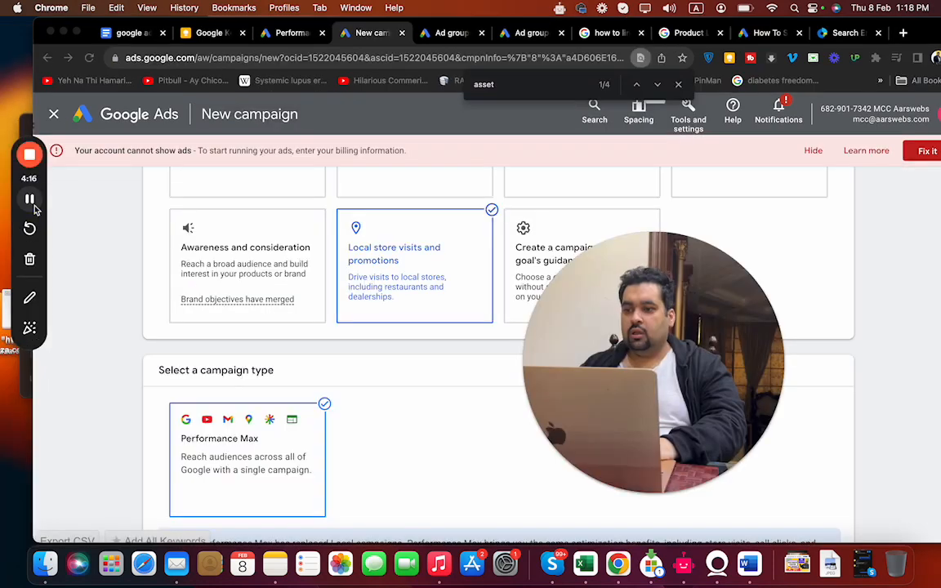
Select Contact as the local store visits and promotions conversion goal in the new Performance Max campaign
double_click(890, 33)
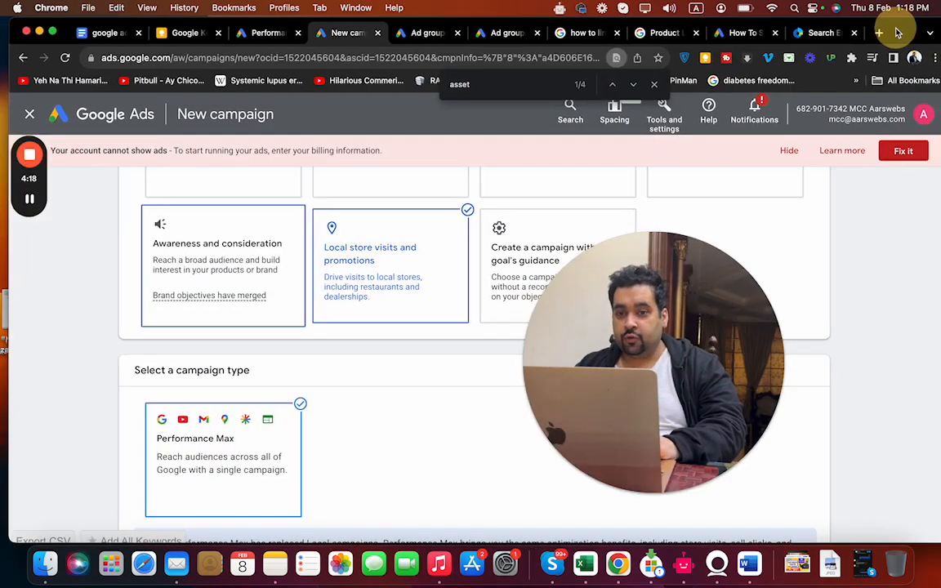
scroll(890, 310, up, 1)
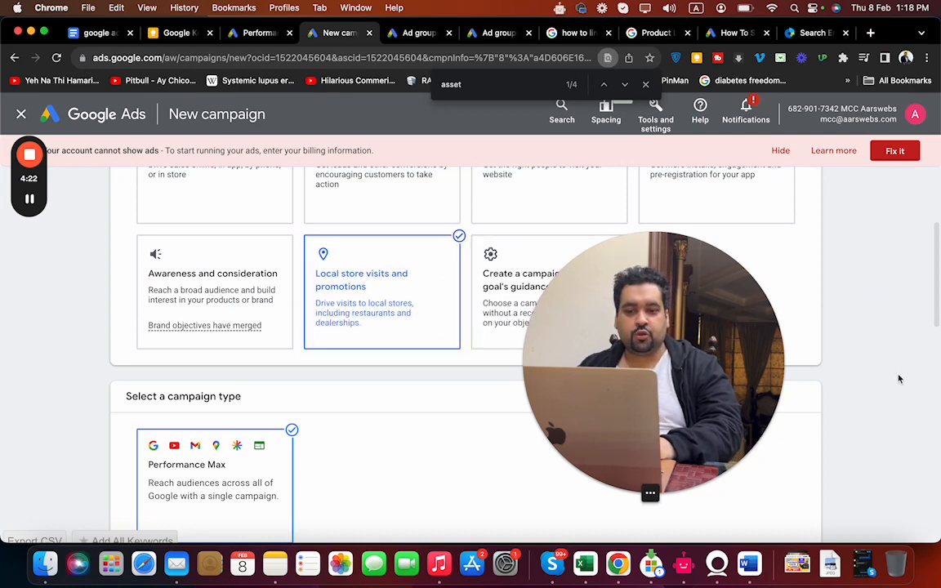
scroll(939, 298, down, 2)
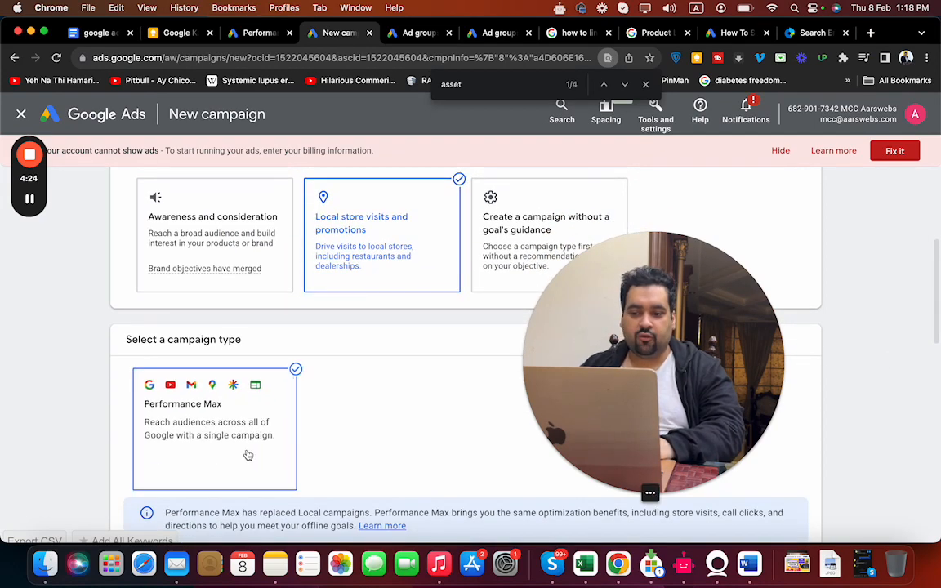
drag(939, 321, 931, 377)
drag(577, 304, 852, 115)
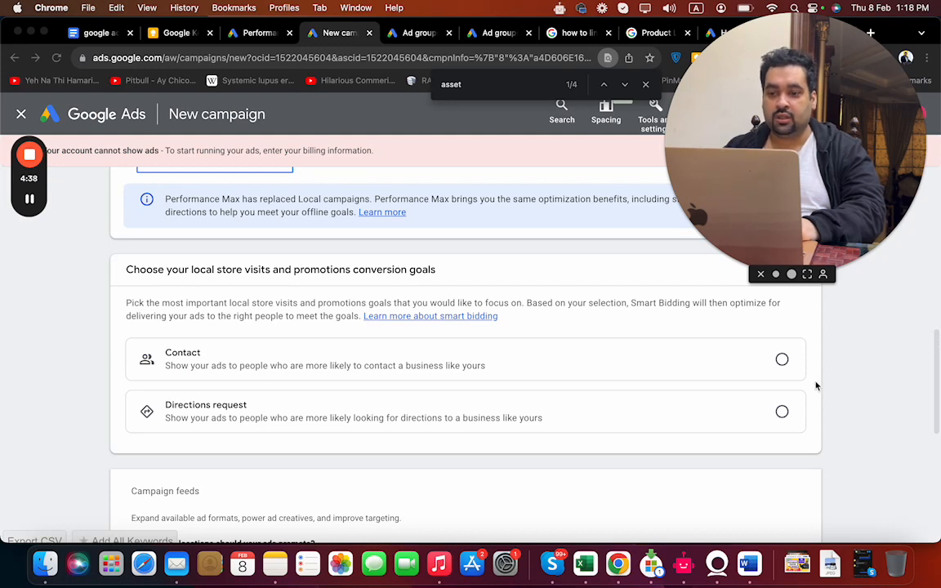
click(782, 360)
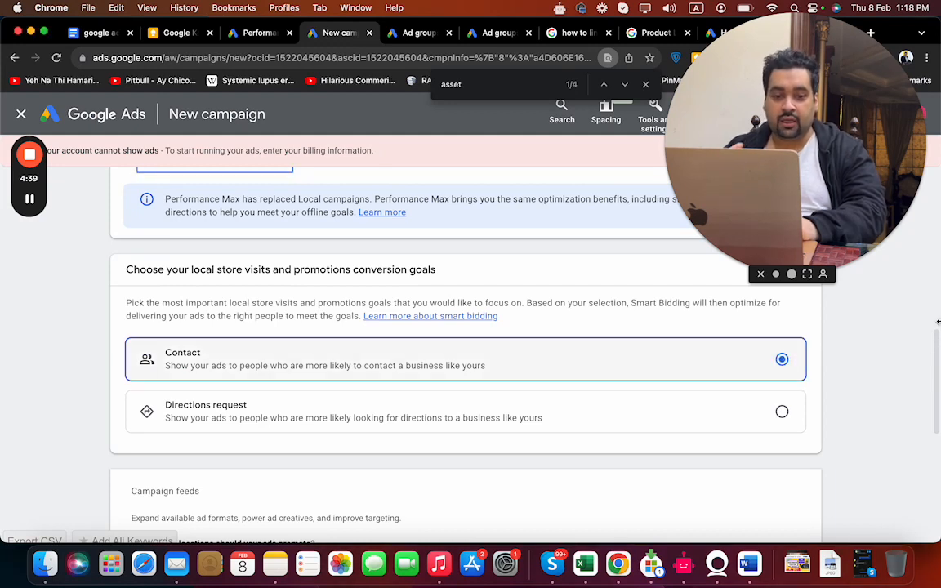
Set the campaign feed to promote Your business locations
drag(937, 352, 931, 423)
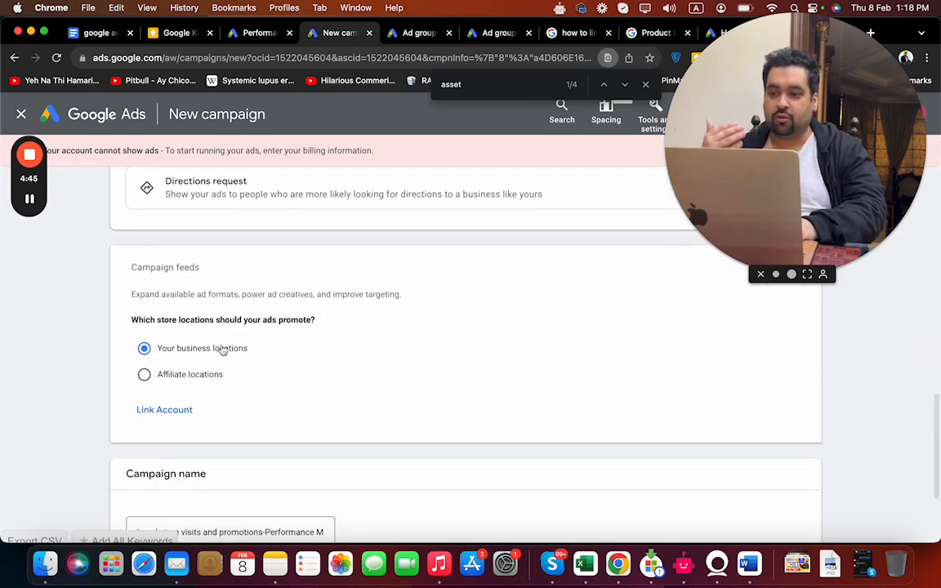
click(203, 380)
click(205, 356)
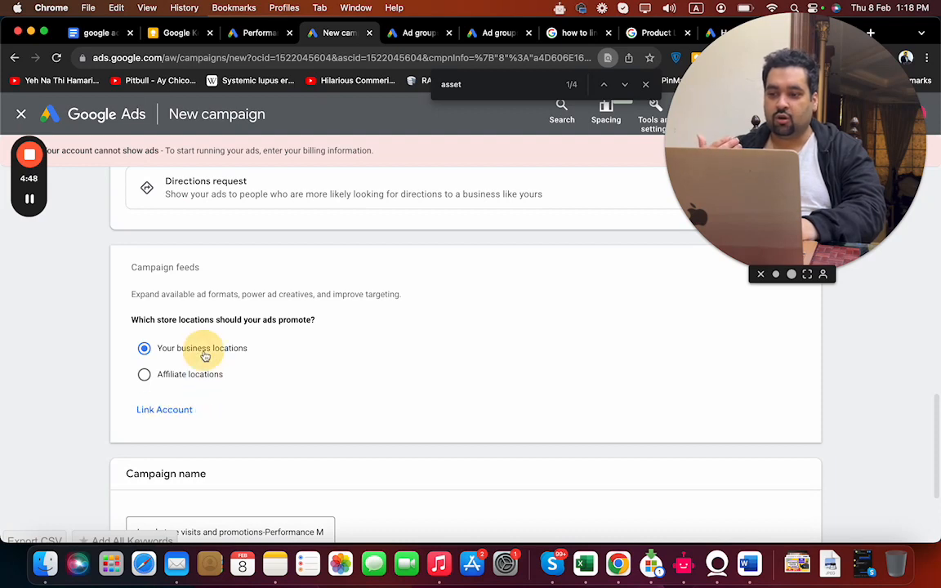
Review the Google Business Profile linking options, including requesting access to another Business Profile Manager account, and leave without linking
click(164, 411)
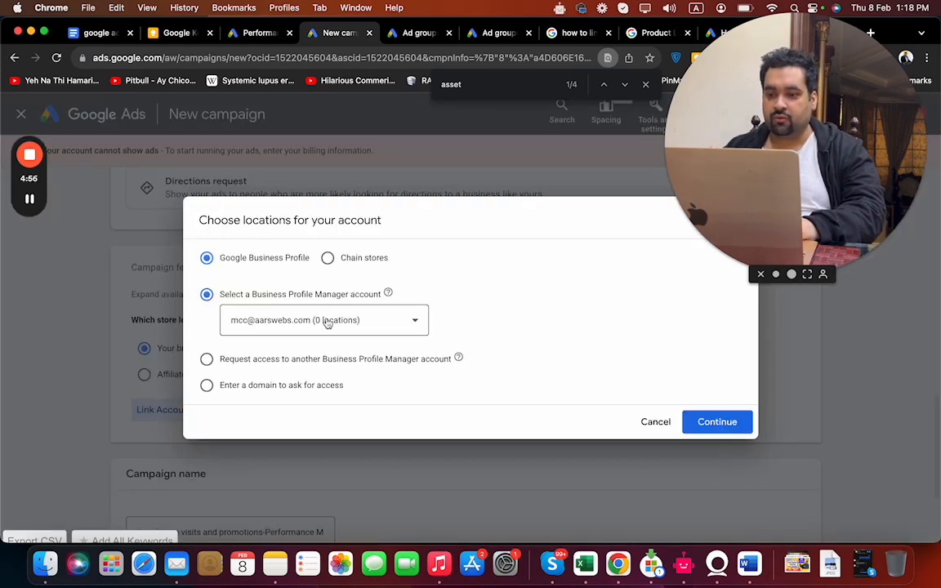
click(328, 322)
click(331, 330)
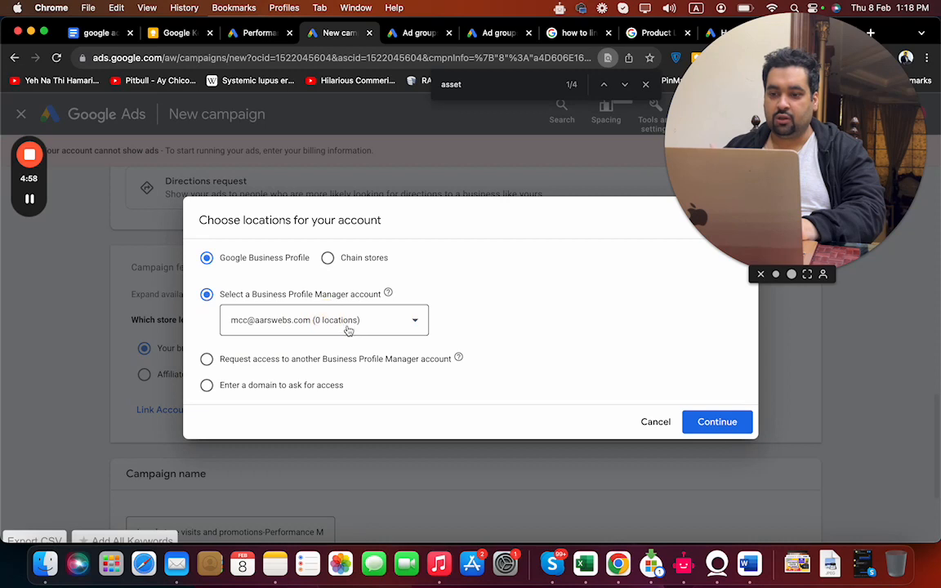
click(336, 360)
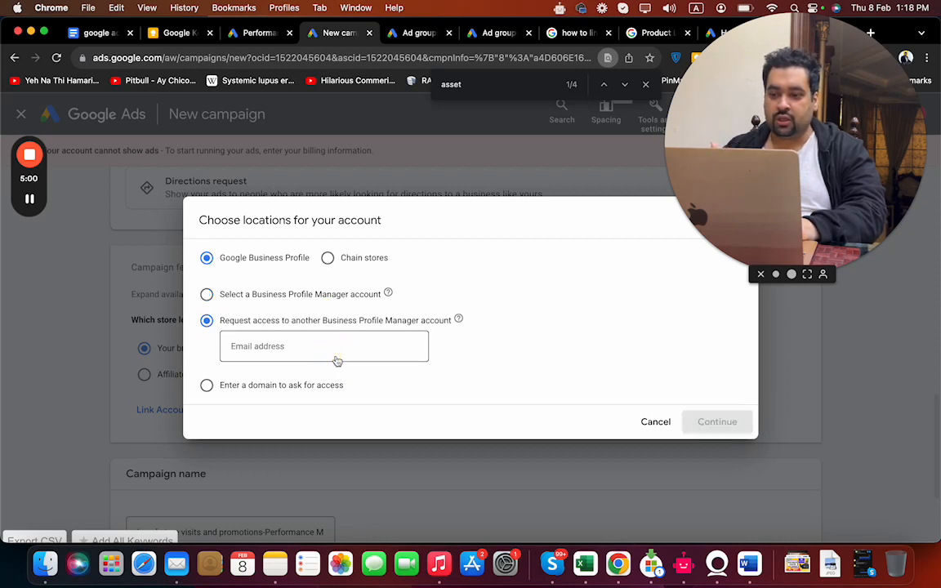
click(335, 347)
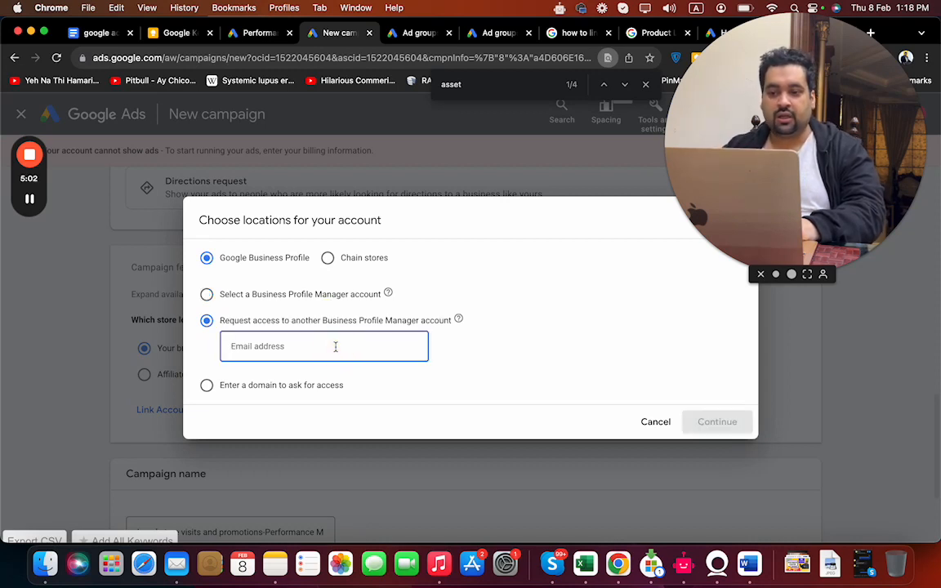
click(654, 423)
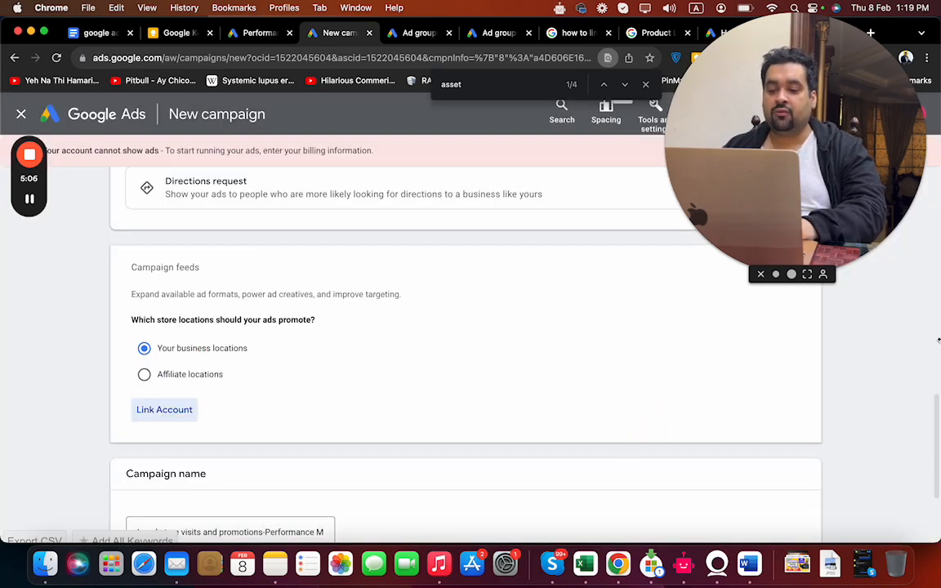
Try to continue the campaign setup with Your business locations selected and the suggested campaign name kept
drag(938, 422, 938, 467)
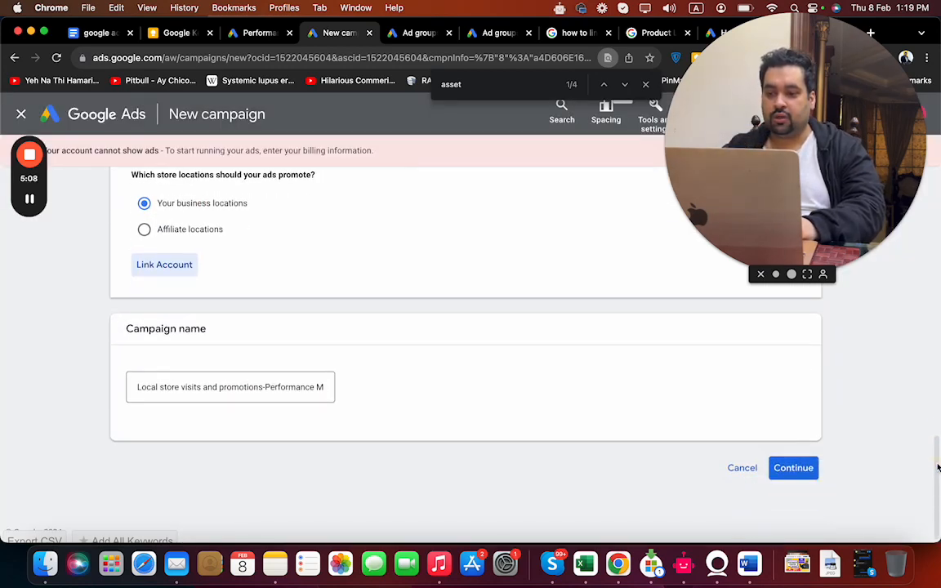
click(196, 399)
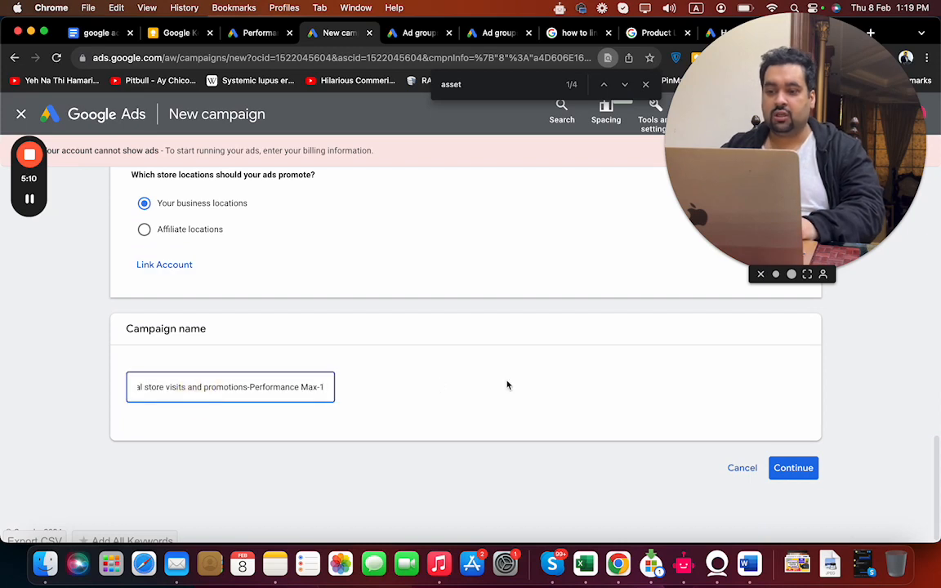
click(793, 468)
Switch the campaign feed to Affiliate locations and add the &pizza retail chain in the United States
mouse_move(935, 429)
mouse_down()
mouse_move(918, 284)
mouse_move(926, 332)
mouse_move(925, 165)
mouse_move(930, 472)
mouse_move(938, 435)
mouse_up()
click(146, 280)
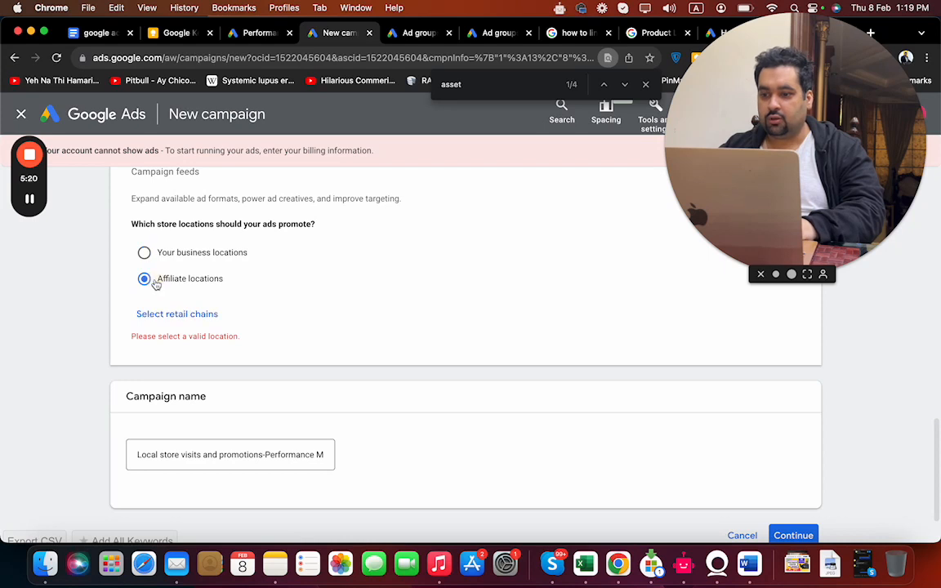
click(211, 315)
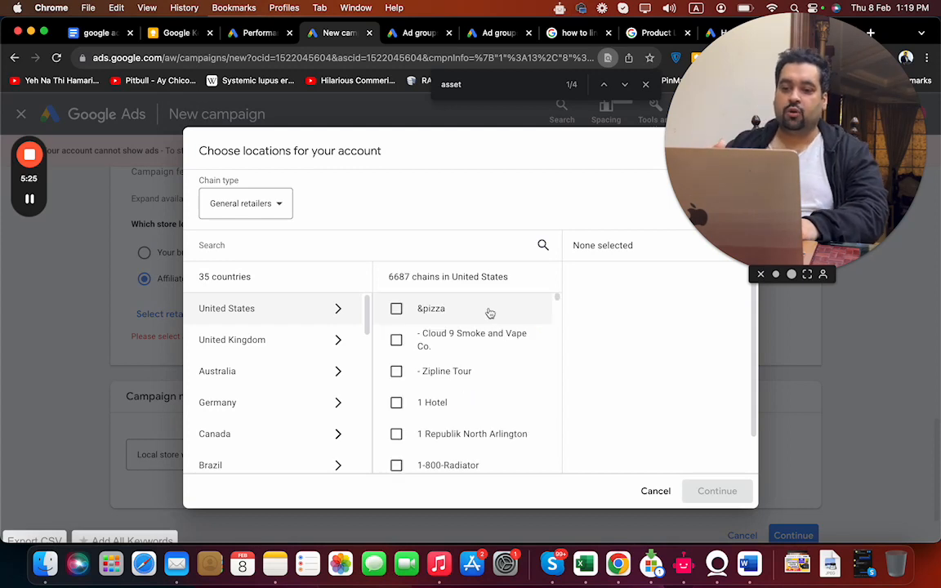
click(489, 310)
scroll(561, 304, down, 1)
drag(560, 304, 559, 490)
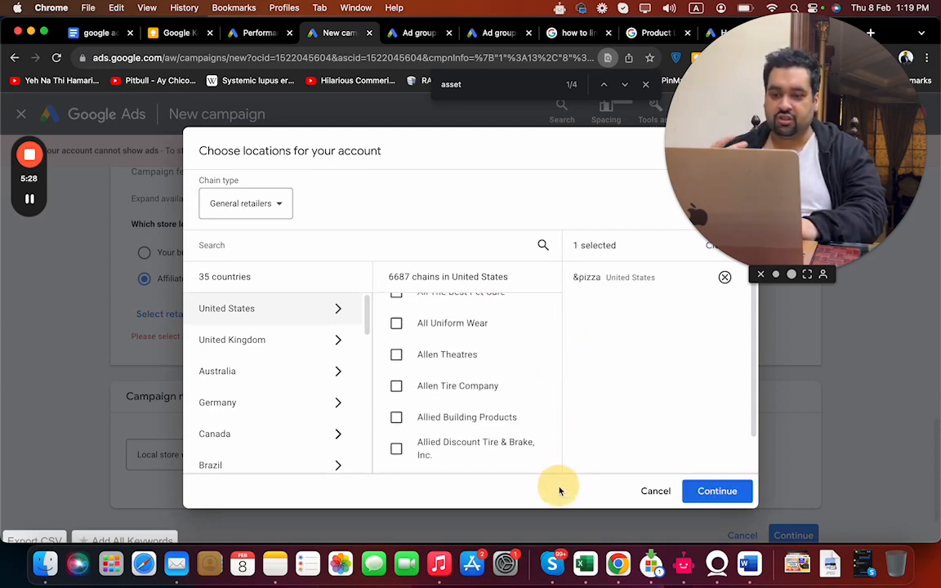
click(710, 494)
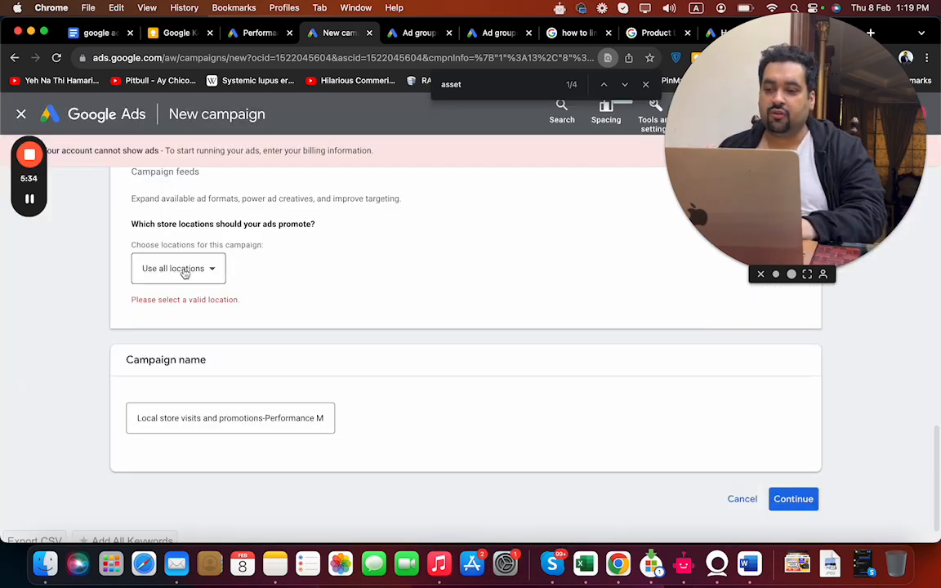
Use location groups for the campaign, save the Chains/GLGs group as the selection, and continue to the bidding settings
click(185, 275)
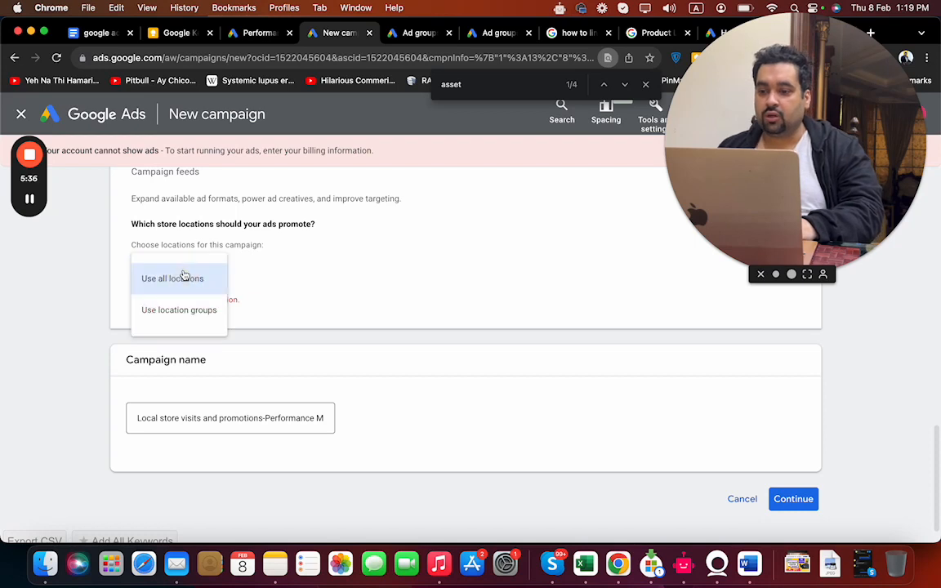
click(190, 311)
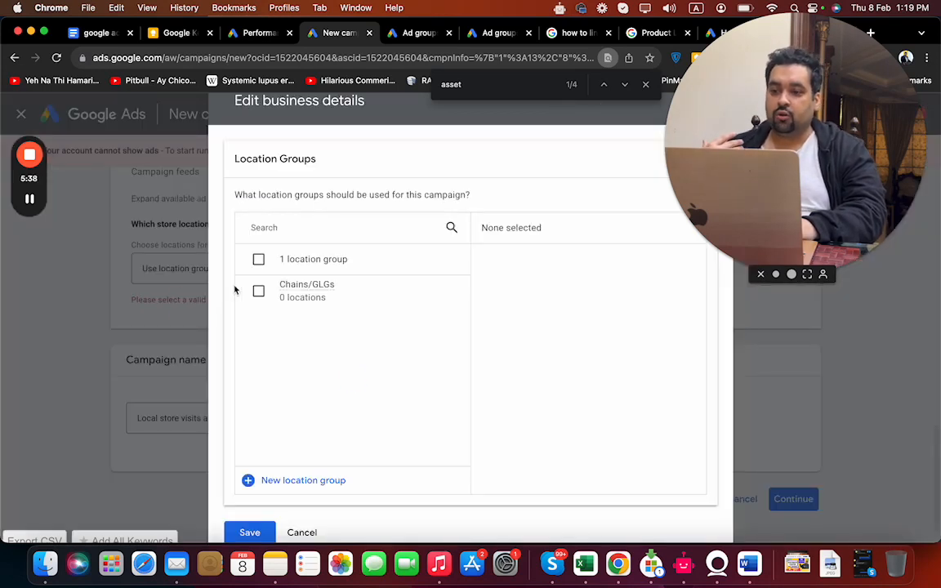
click(257, 292)
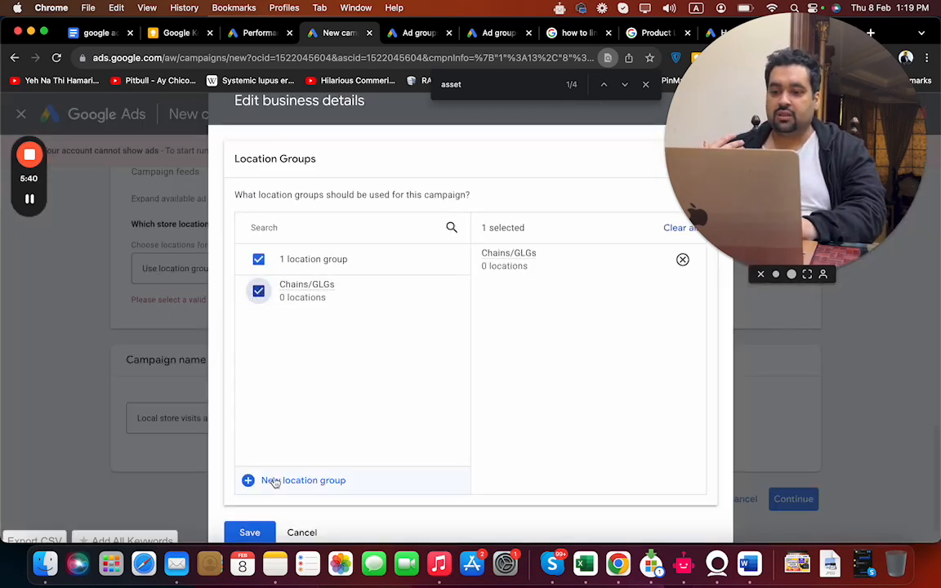
click(250, 533)
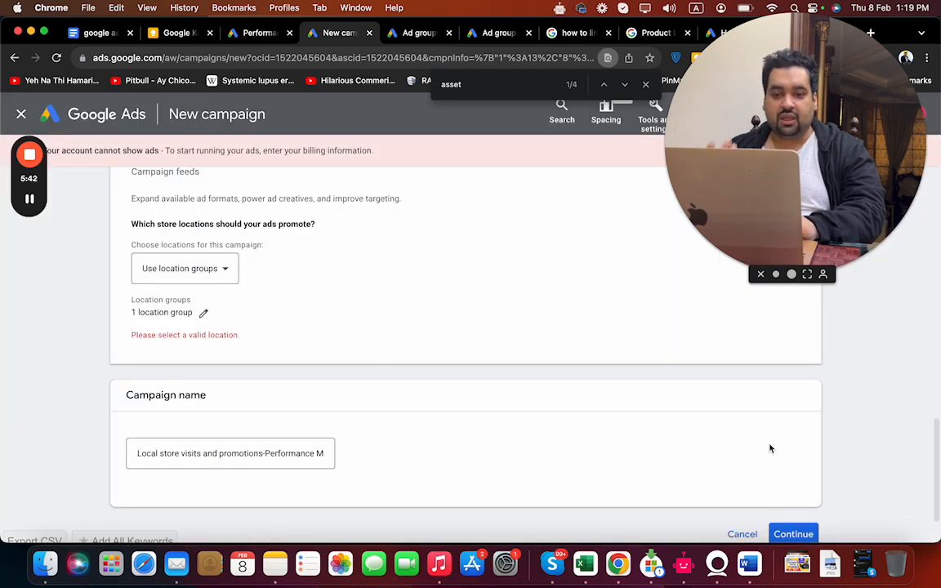
drag(937, 439, 938, 464)
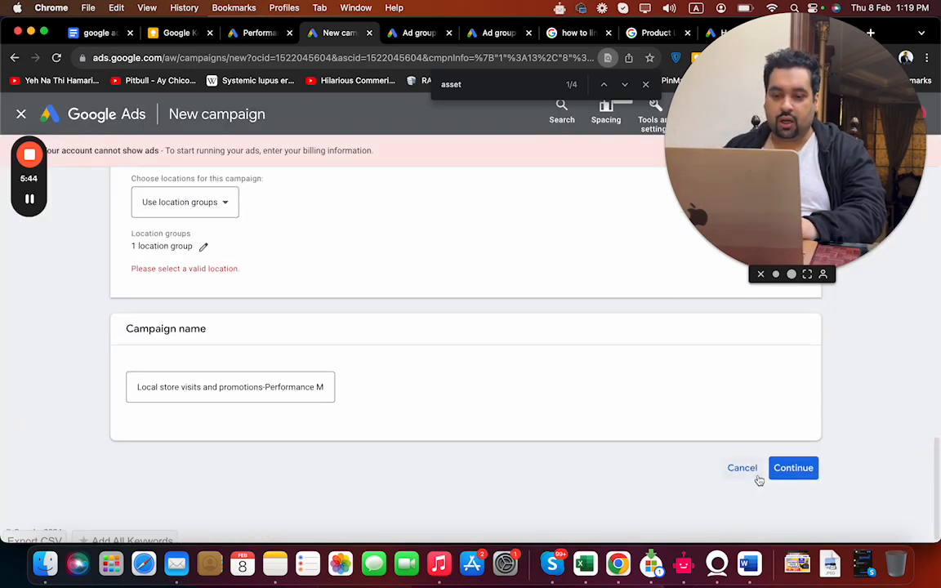
click(793, 470)
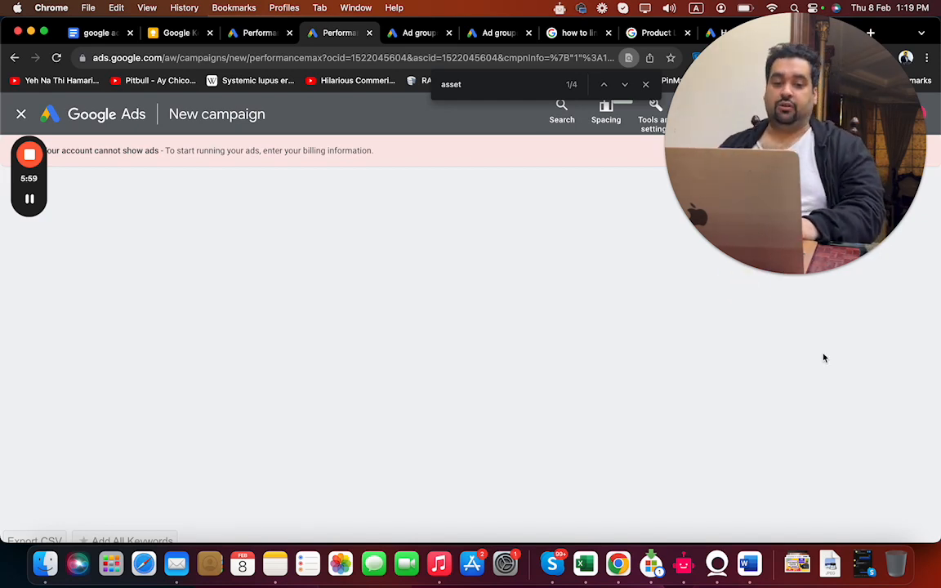
Keep Conversions as the bidding focus without a target cost per action, and proceed to the campaign settings
drag(847, 99, 750, 98)
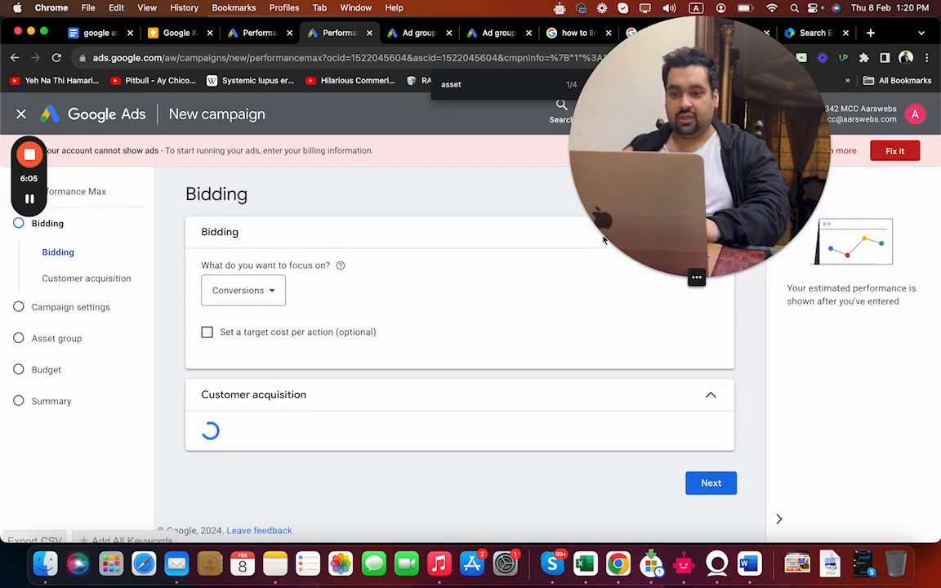
click(282, 294)
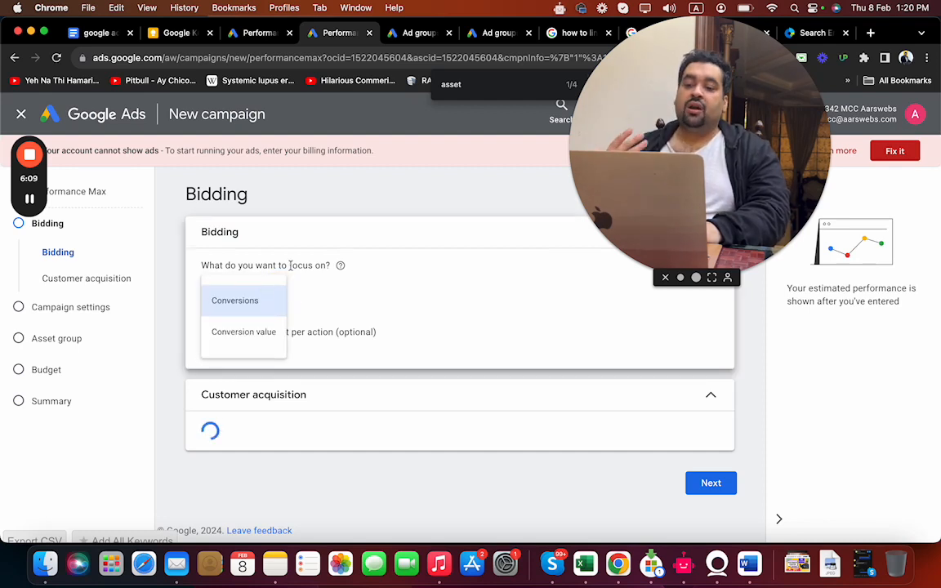
click(288, 262)
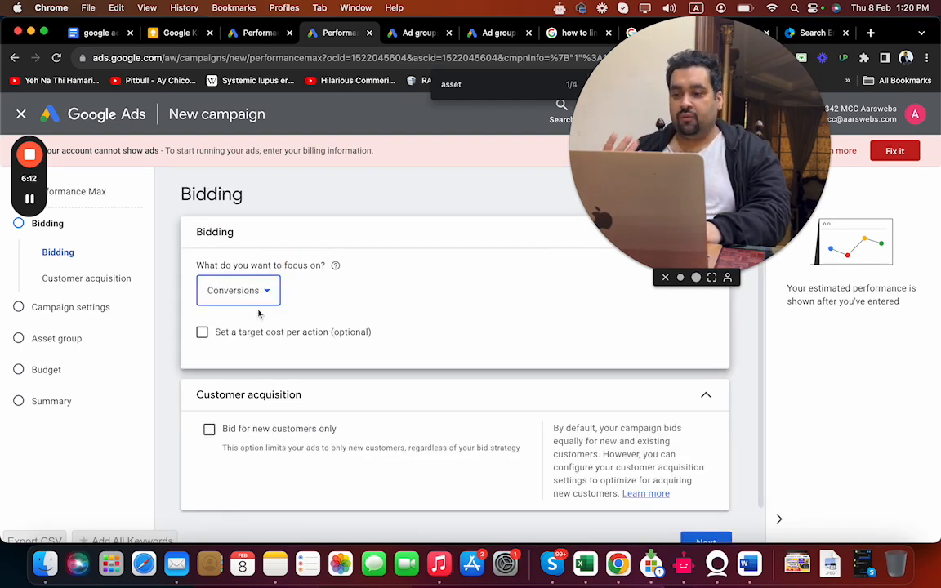
click(603, 332)
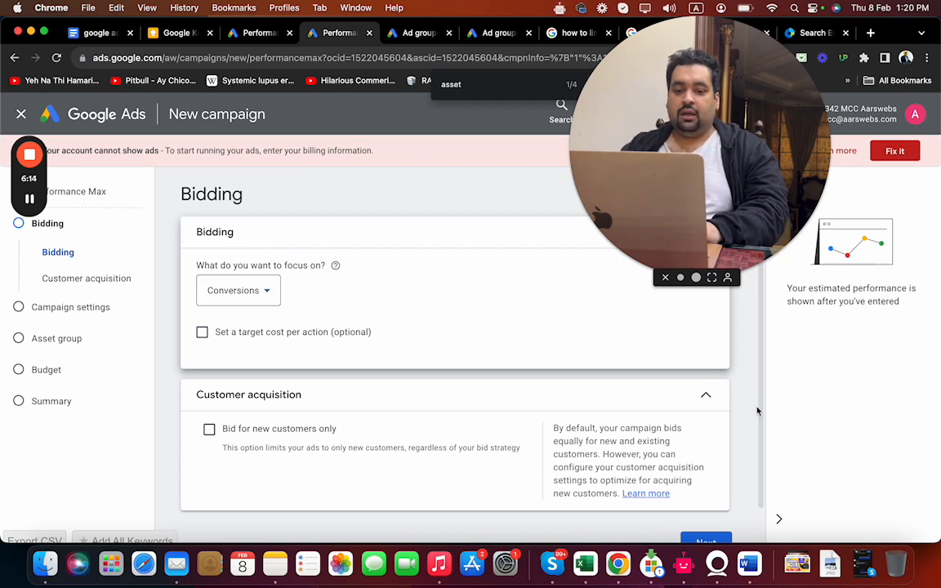
drag(762, 415, 762, 438)
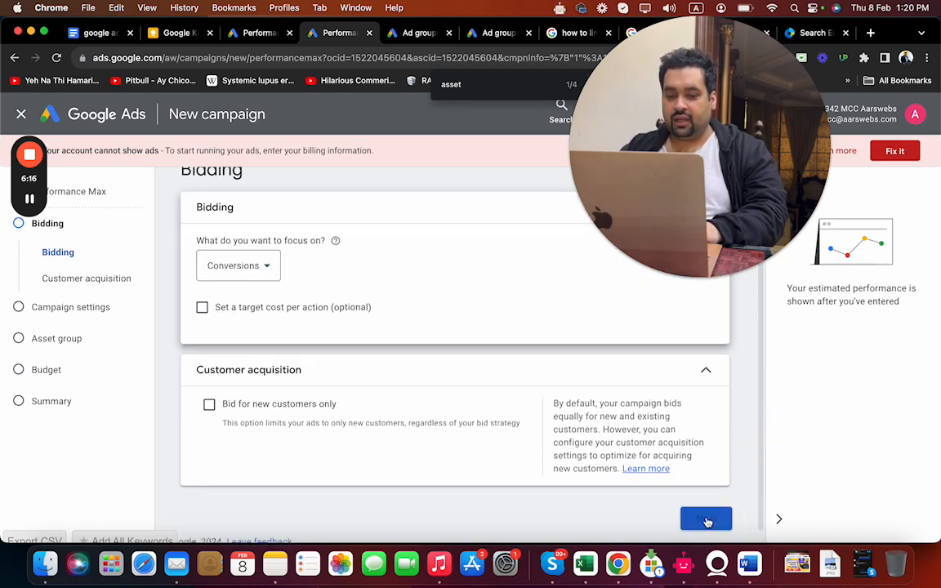
click(708, 521)
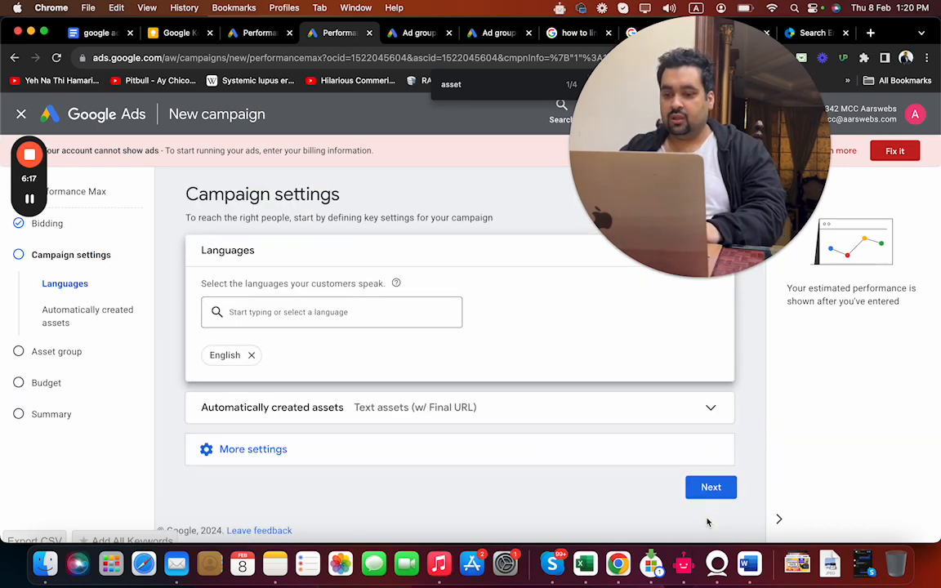
Expand the additional campaign settings, keep English and the default options, and proceed to the asset group
click(690, 462)
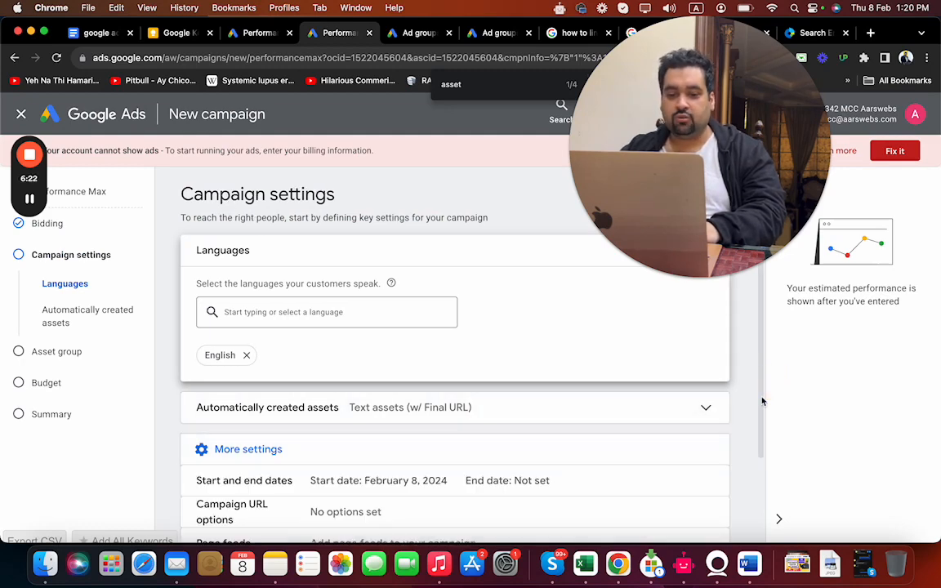
scroll(762, 444, down, 1)
scroll(762, 457, down, 1)
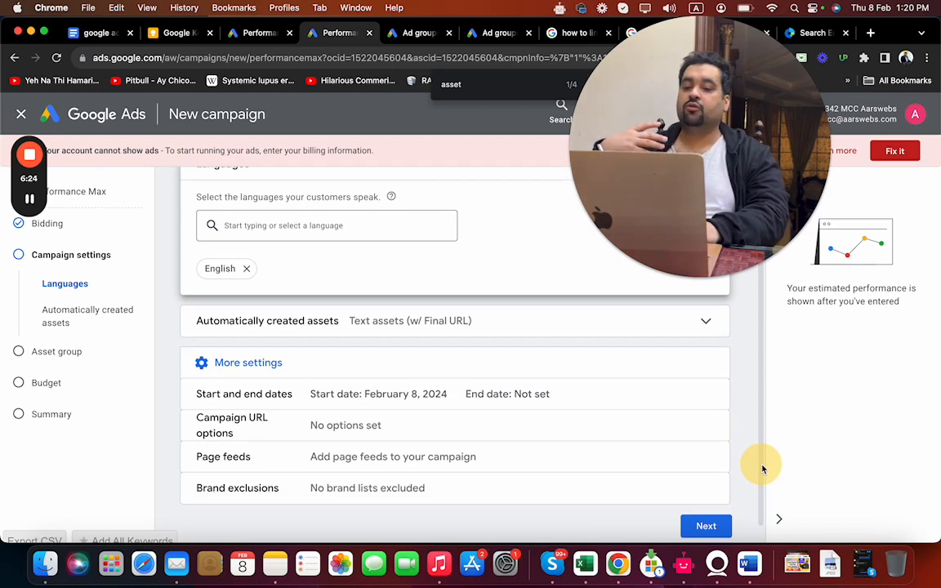
scroll(762, 469, down, 1)
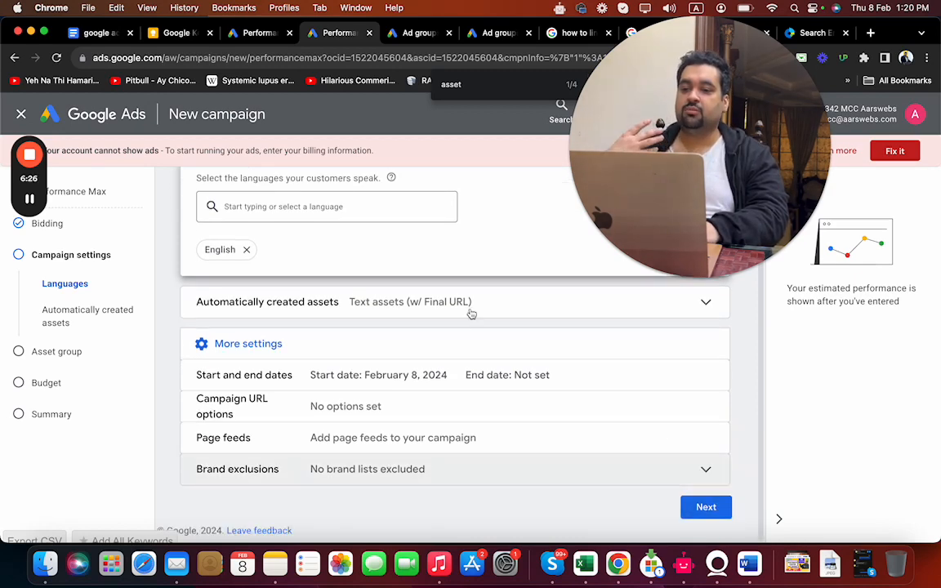
click(698, 512)
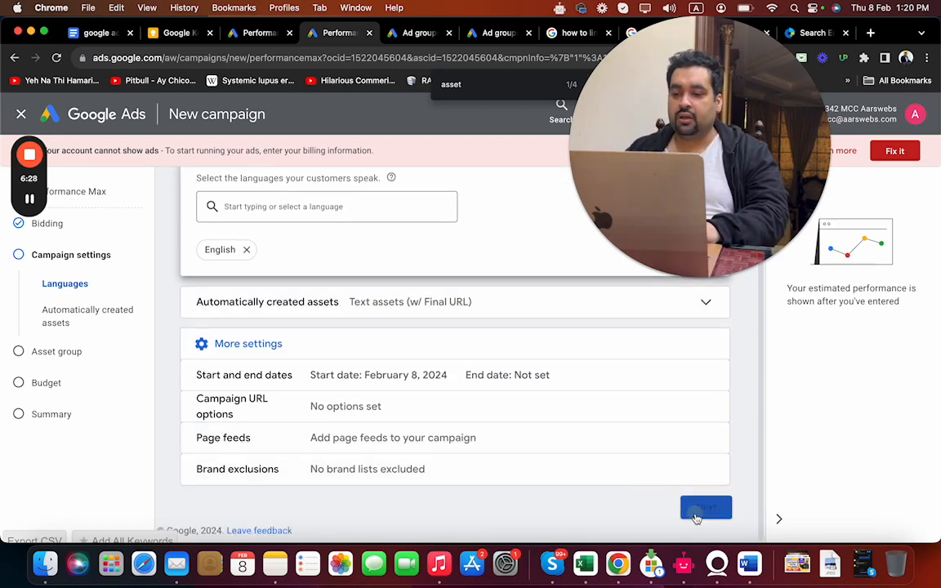
Look through the asset group's final URL, images, logos, videos and headlines sections, and preview the Search ad
click(744, 327)
scroll(743, 326, down, 2)
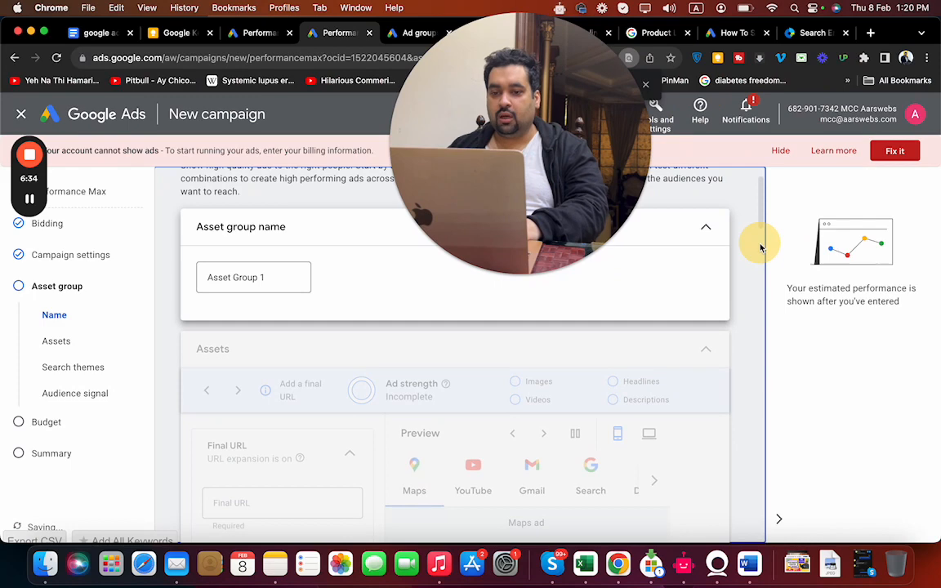
scroll(761, 245, down, 5)
scroll(761, 294, down, 3)
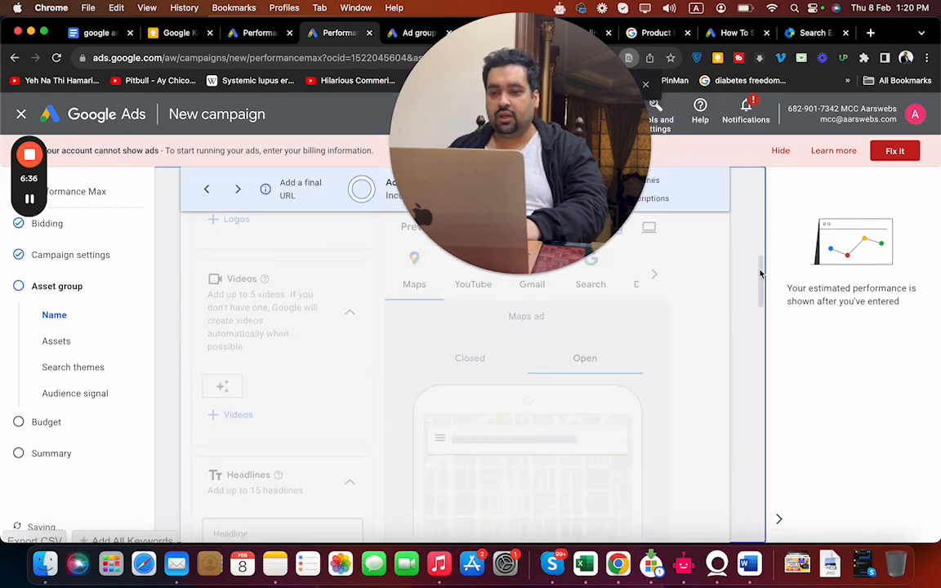
scroll(761, 269, up, 4)
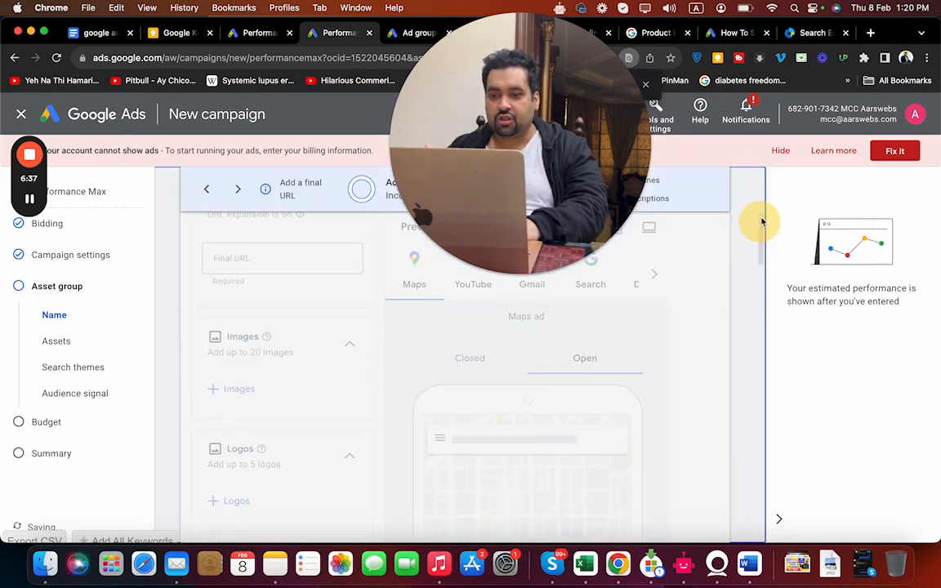
scroll(761, 196, up, 6)
scroll(756, 269, down, 10)
drag(753, 324, 763, 204)
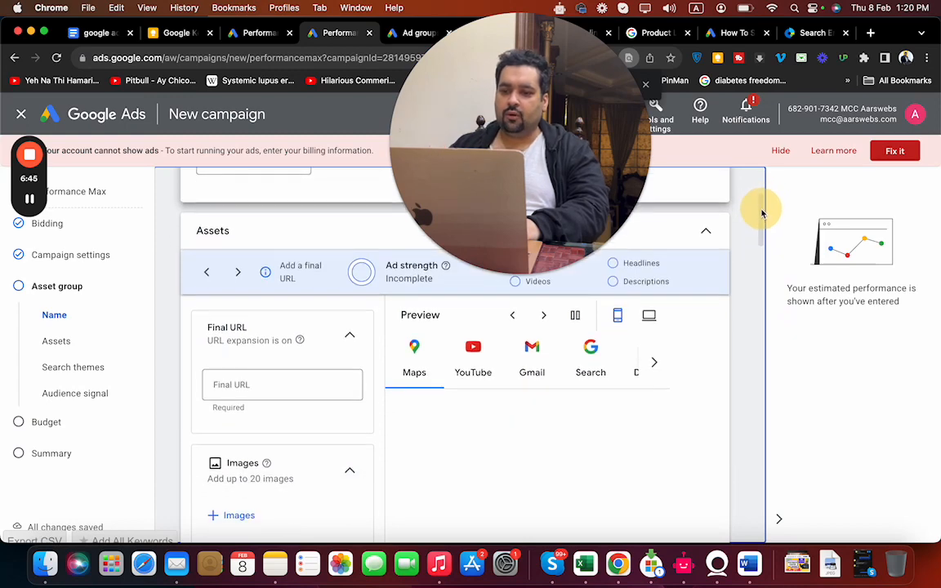
drag(764, 241, 762, 263)
drag(594, 167, 286, 151)
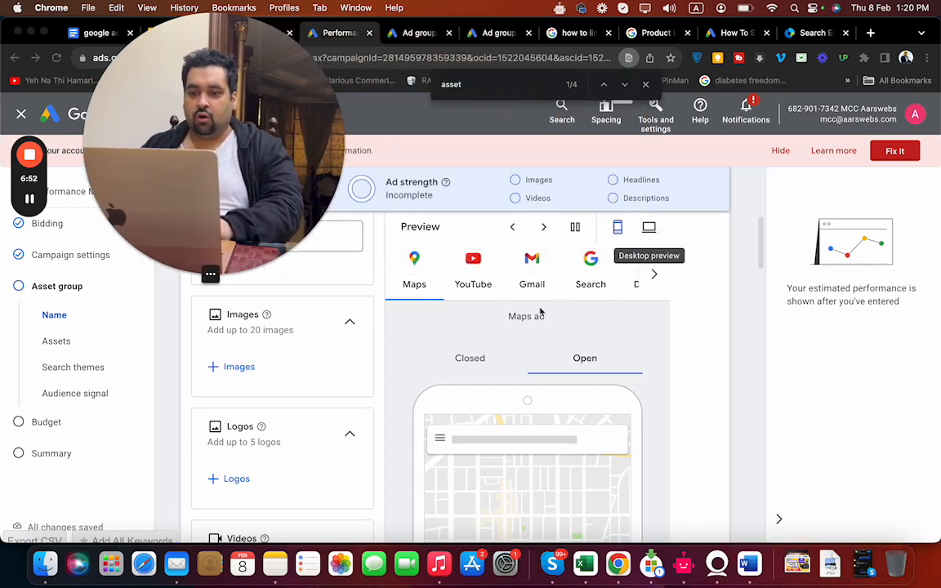
click(596, 278)
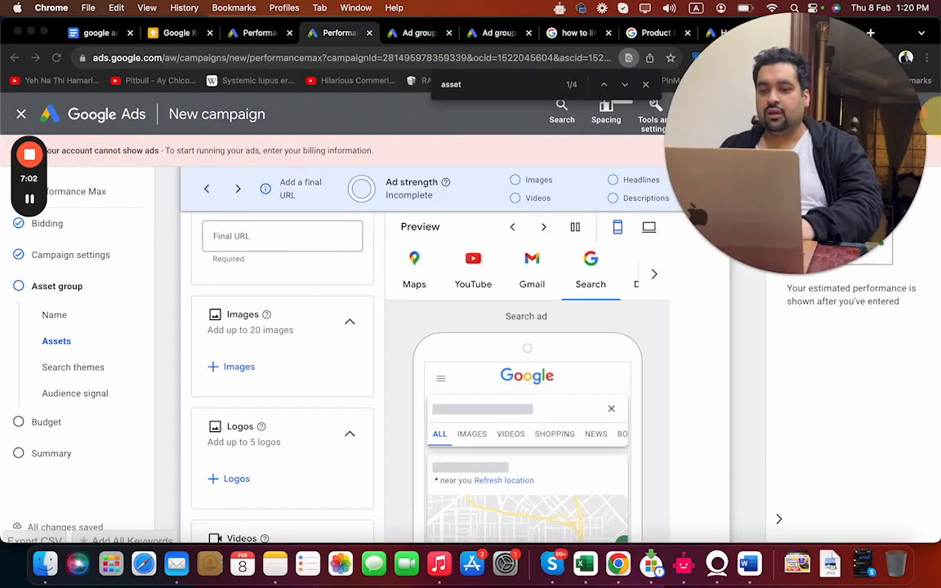
click(266, 237)
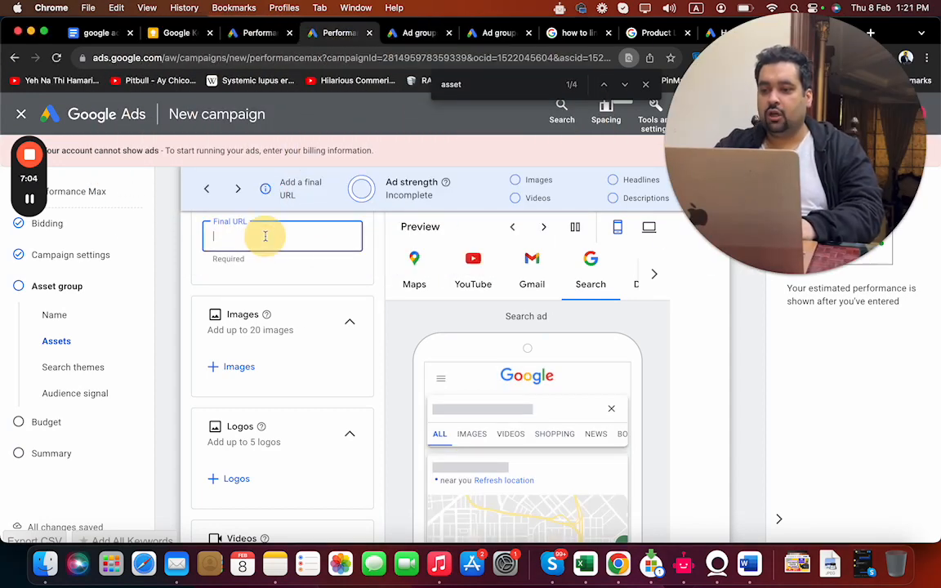
text(https)
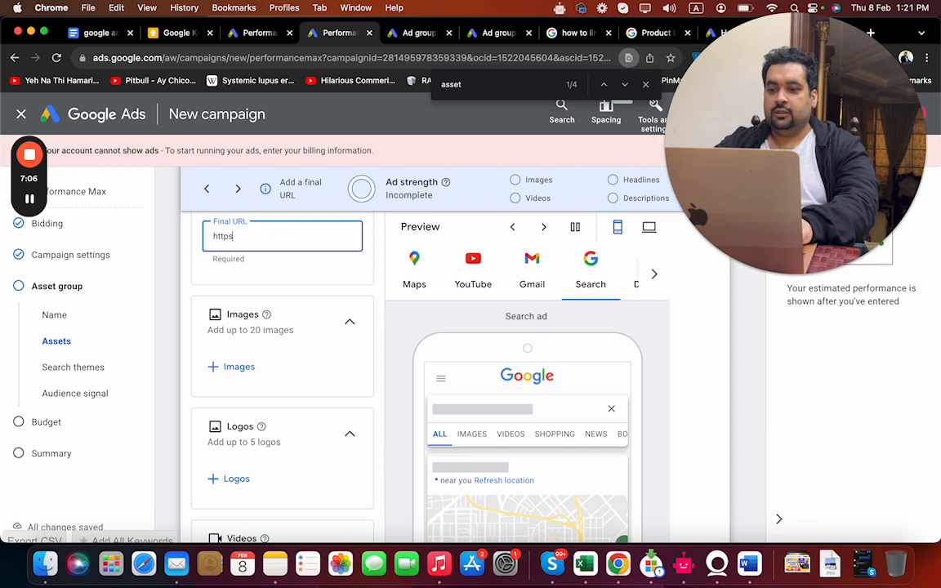
text(://aarswebs.com)
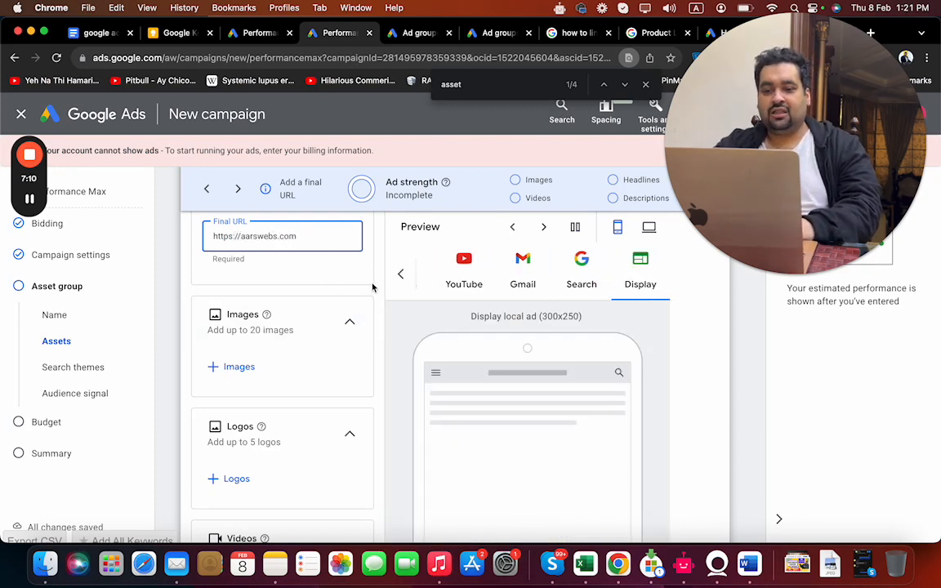
click(399, 278)
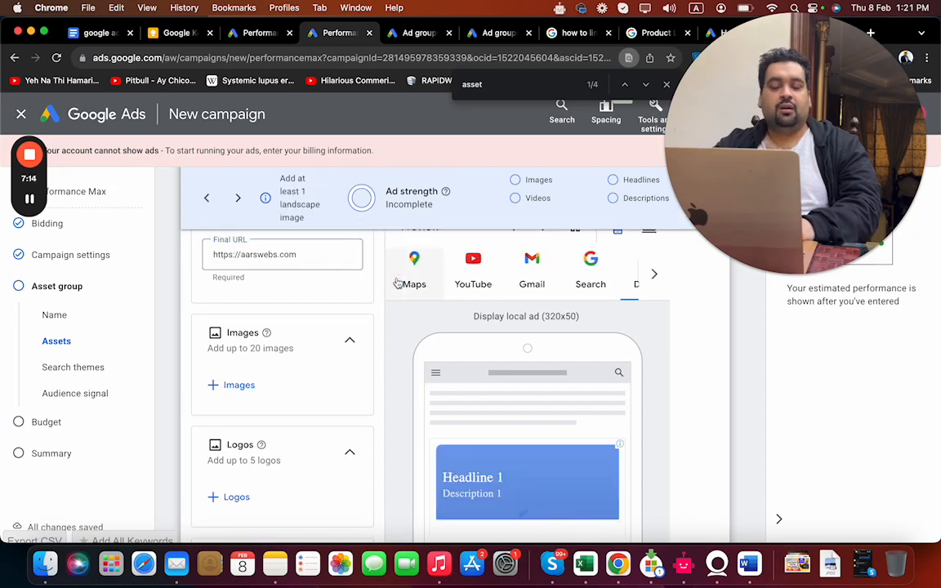
Add the horizontal 1.91:1 "Advertising Agency" free stock image to the asset group and save the image selection
click(238, 385)
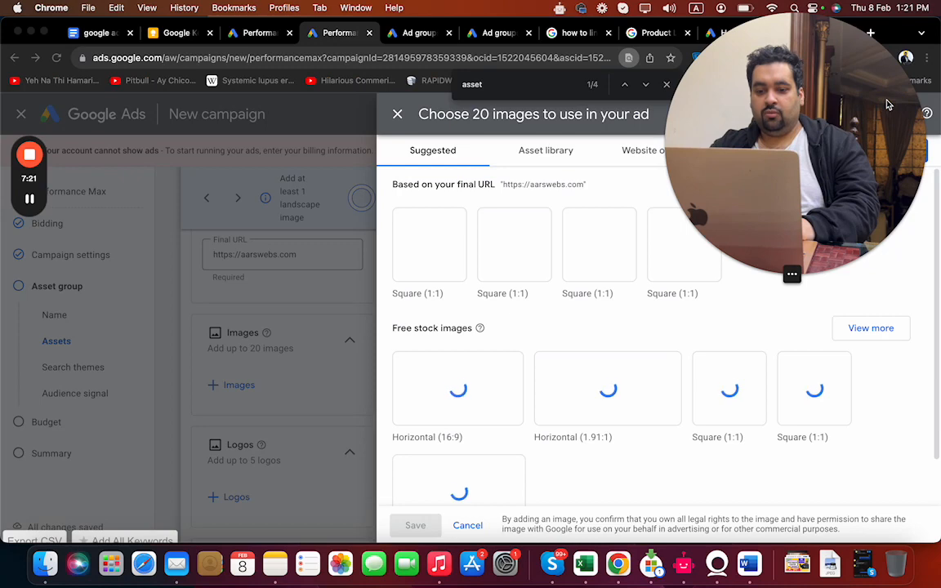
drag(889, 105, 125, 319)
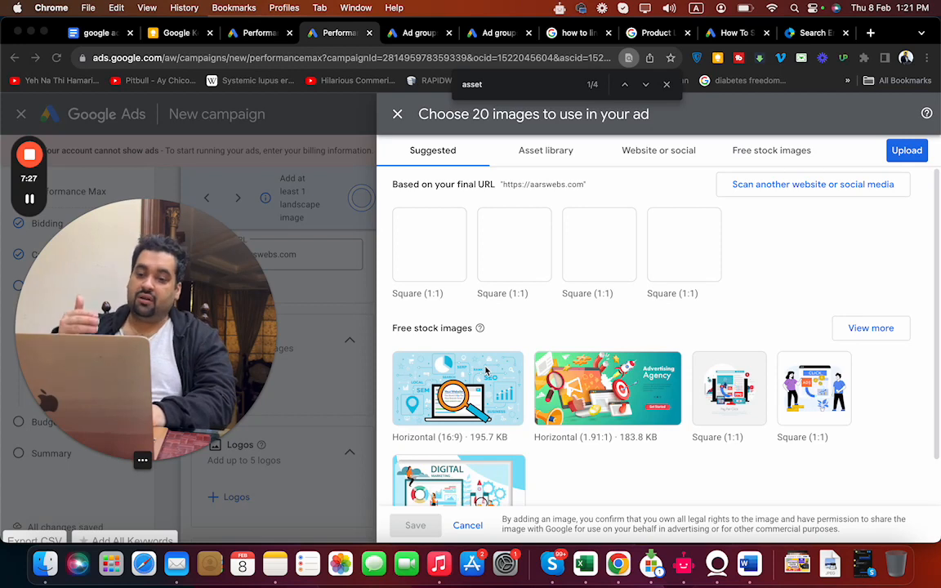
click(642, 393)
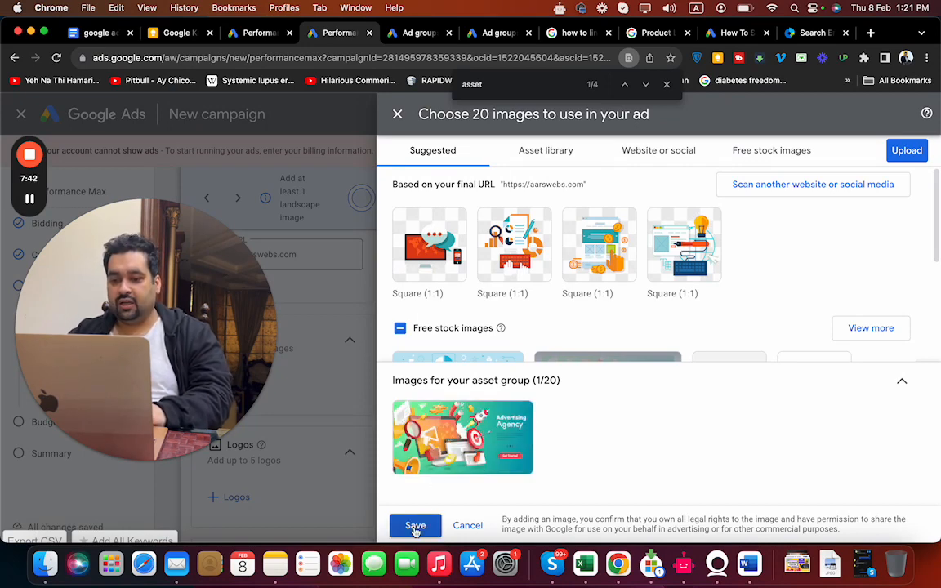
click(415, 526)
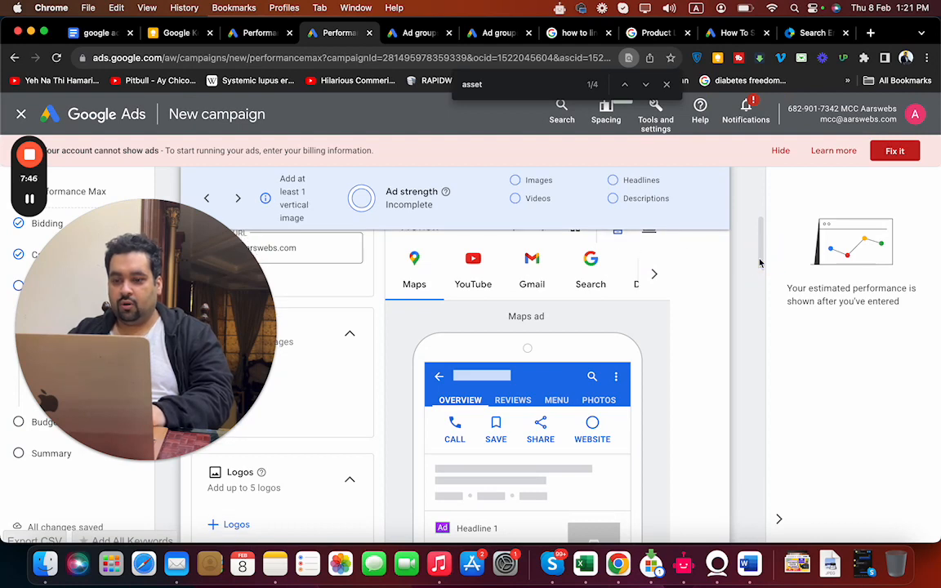
Enter "Best Google Ads Service" and "Aarswebs.com" as the first two headlines
drag(759, 256, 760, 276)
scroll(758, 276, down, 5)
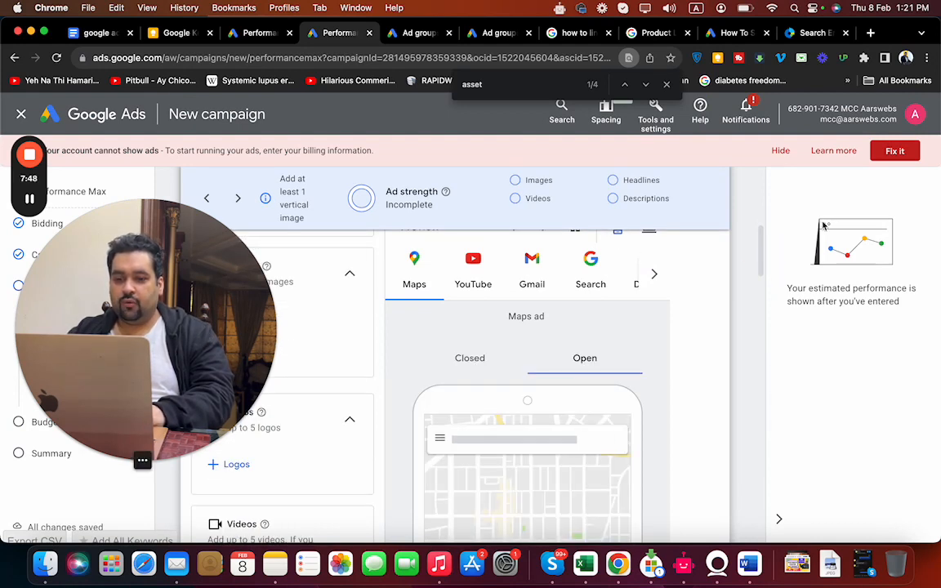
scroll(762, 286, down, 5)
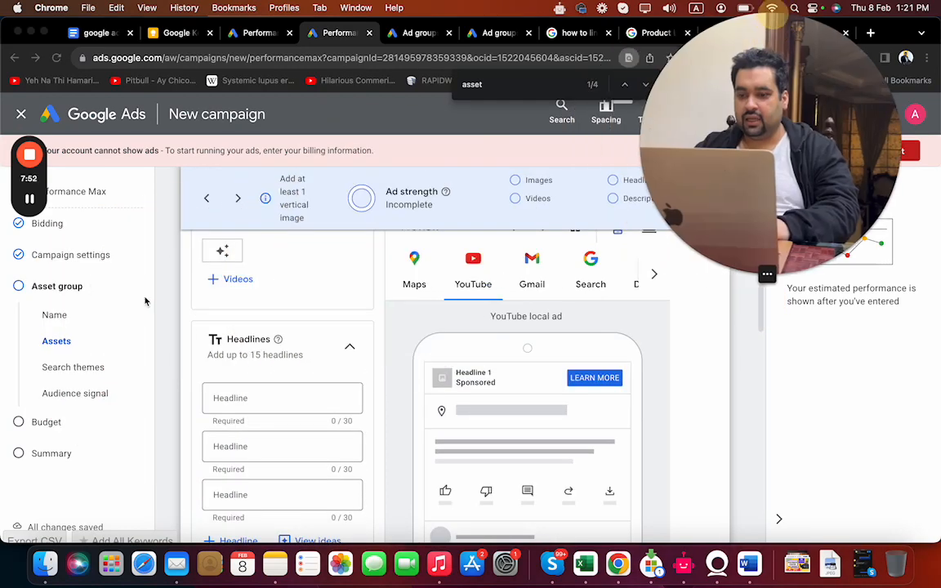
click(248, 408)
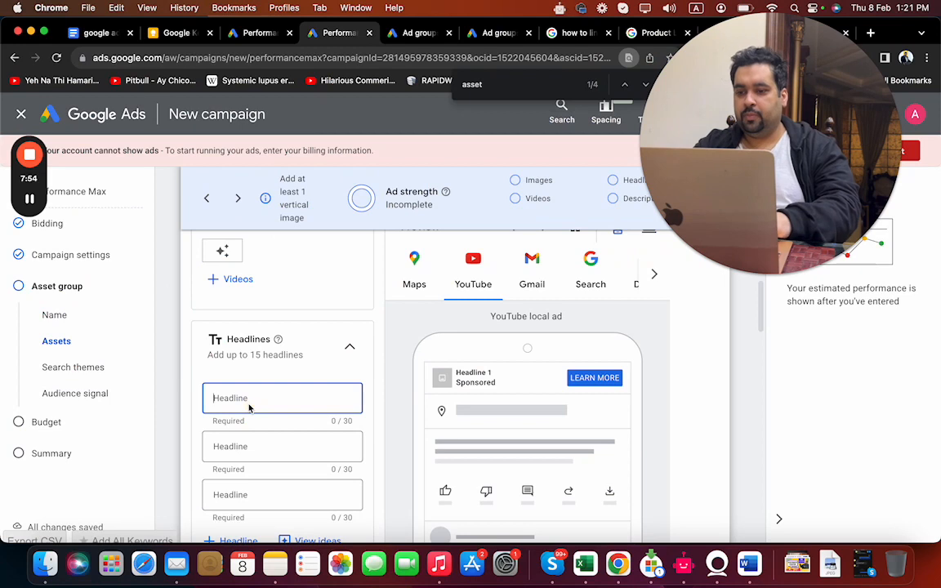
text(Best G)
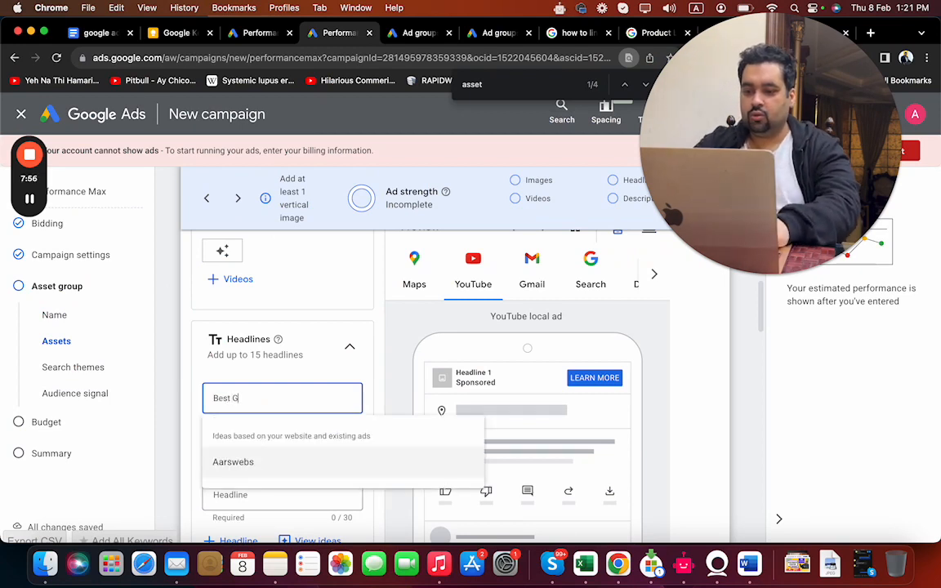
text(oogle Ads Service)
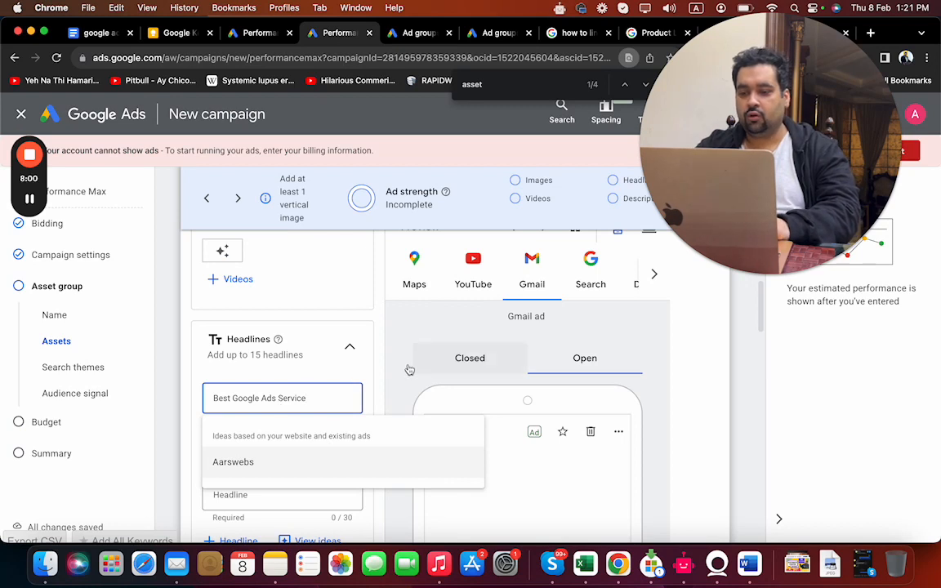
click(367, 399)
click(307, 447)
text(Aarswebs.com)
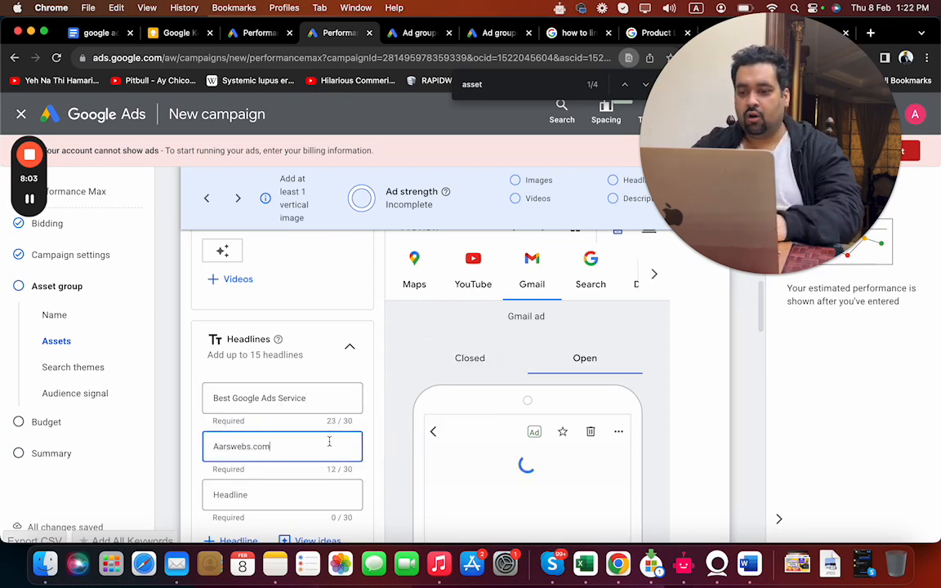
Enter "With a Detailed Audit" and "And Competitor Research" as the third and fourth headlines
drag(763, 331, 761, 343)
click(244, 332)
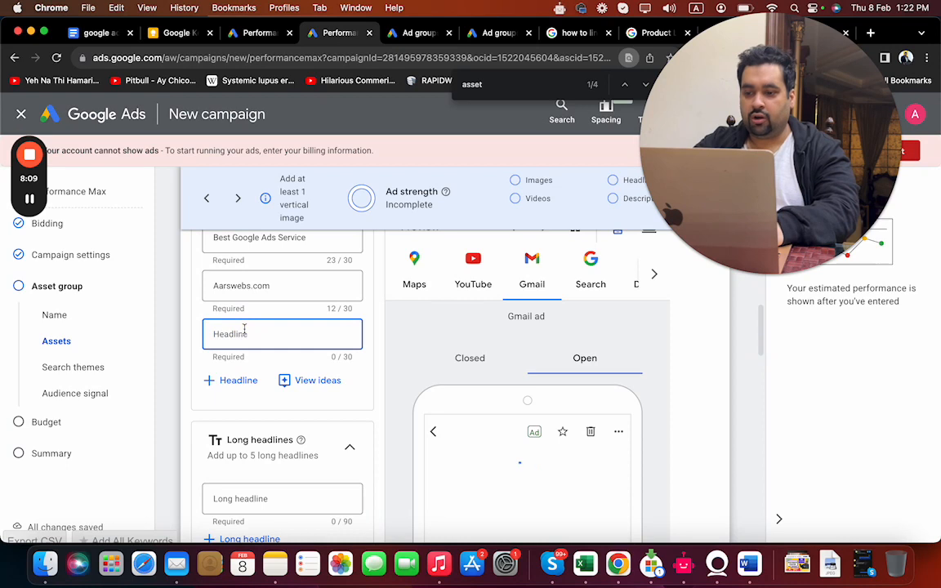
text(With a Detaile)
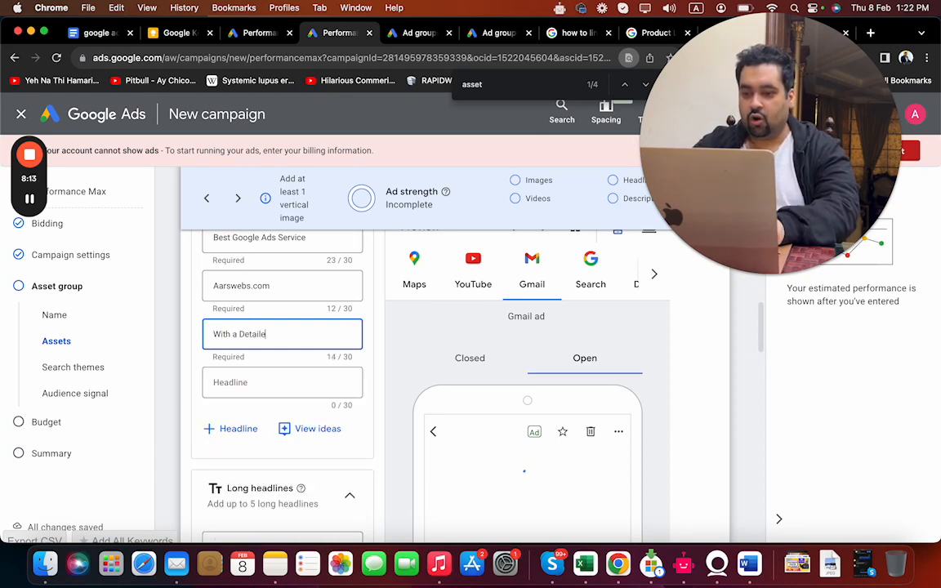
text(d Audit)
click(237, 383)
text(And Competitor Research)
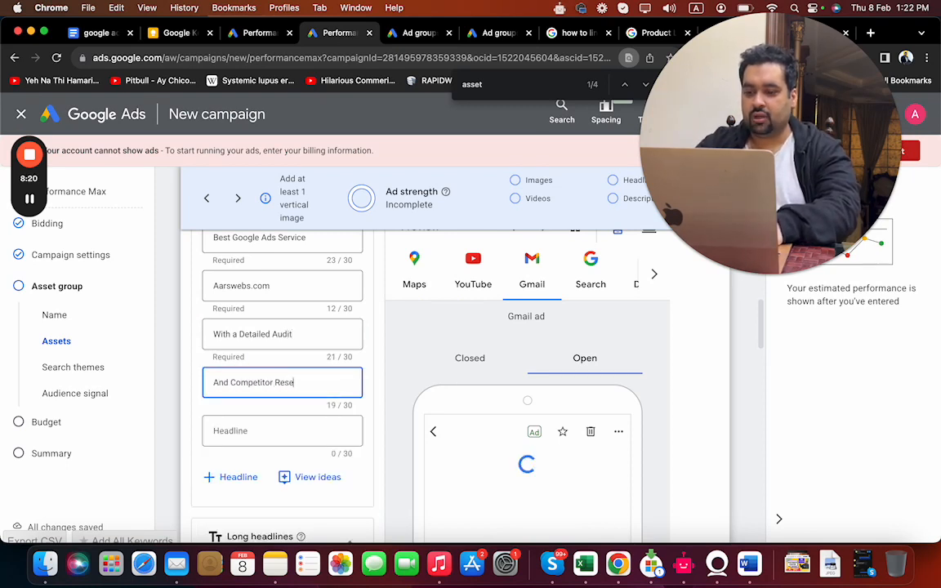
click(762, 332)
drag(762, 331, 761, 326)
click(294, 269)
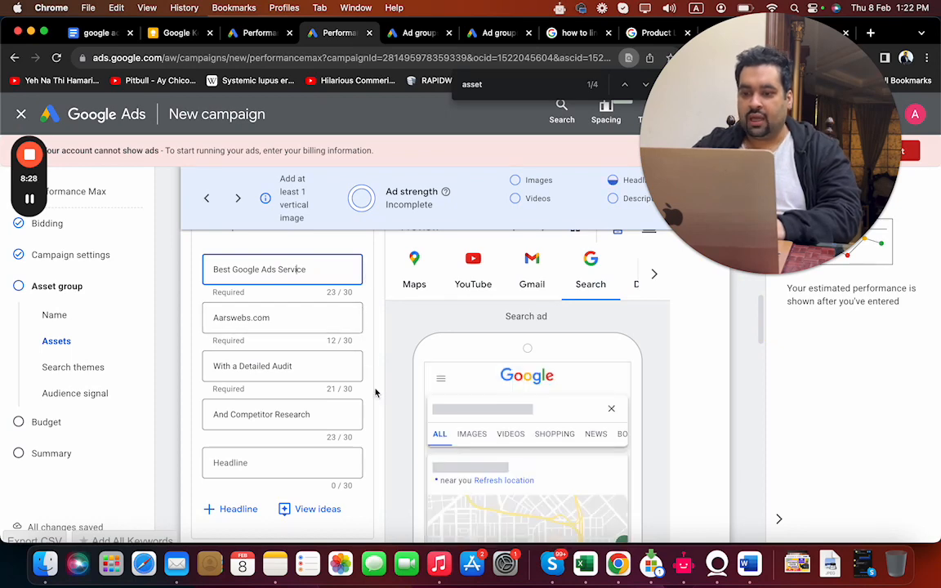
Enter the long headline "Best PPC Google Ads Services and SEO Services in Town. Hire us Today" and preview the Maps ad
drag(758, 325, 762, 371)
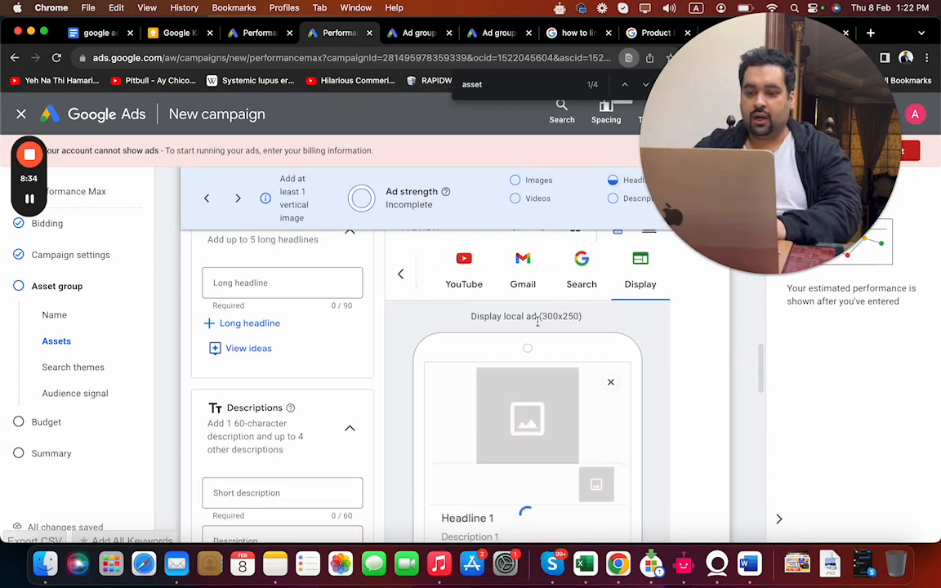
click(288, 281)
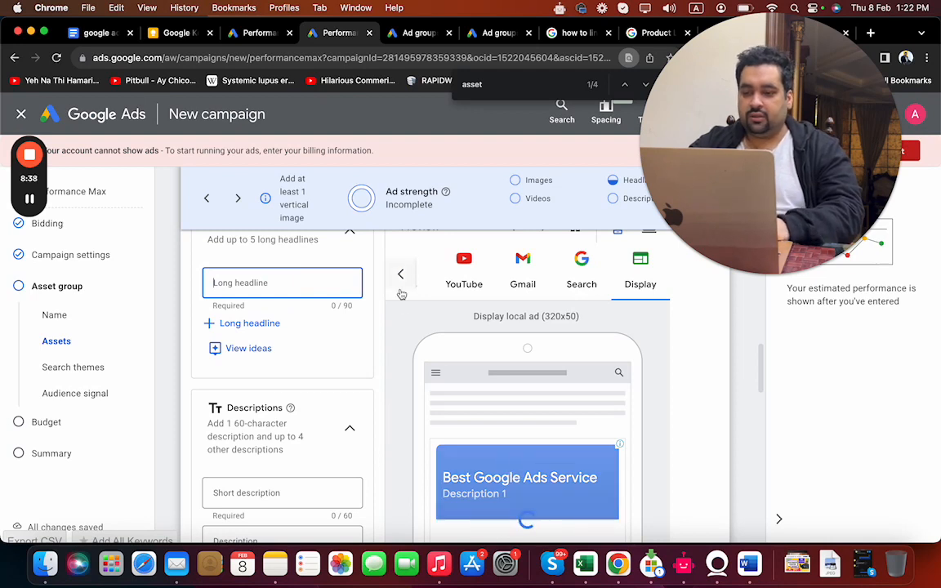
text(Best PPC)
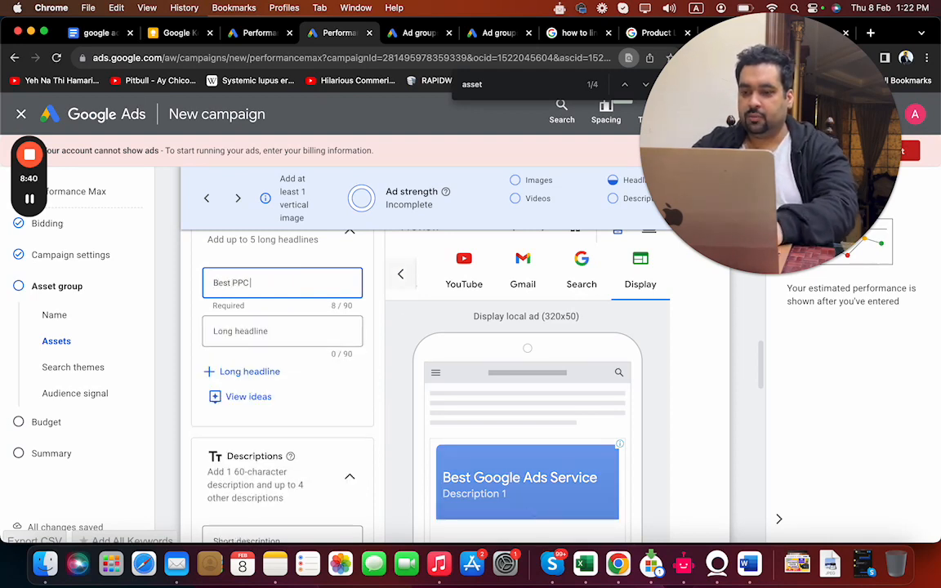
text( Google)
key(Tab)
text(A)
key(BackSpace)
click(316, 286)
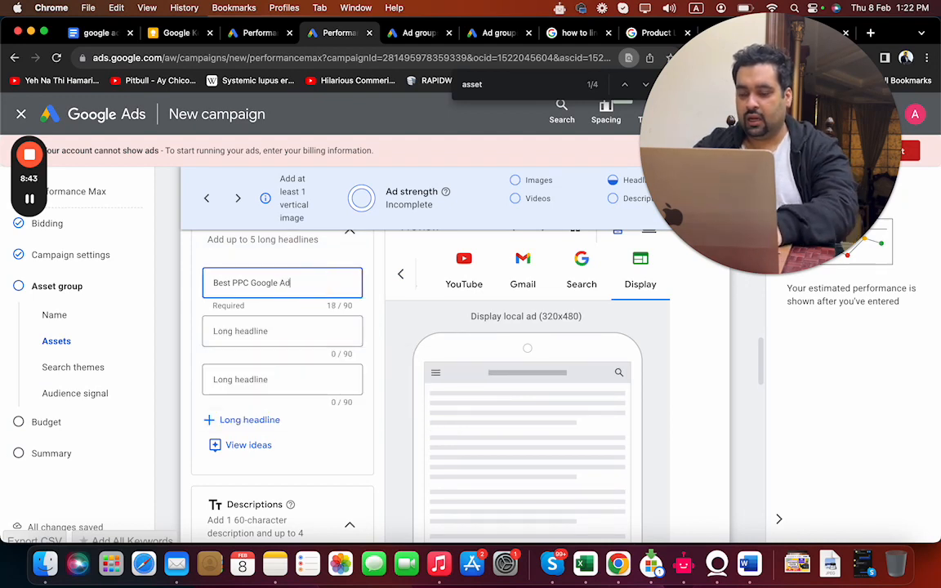
text(Ads Services a)
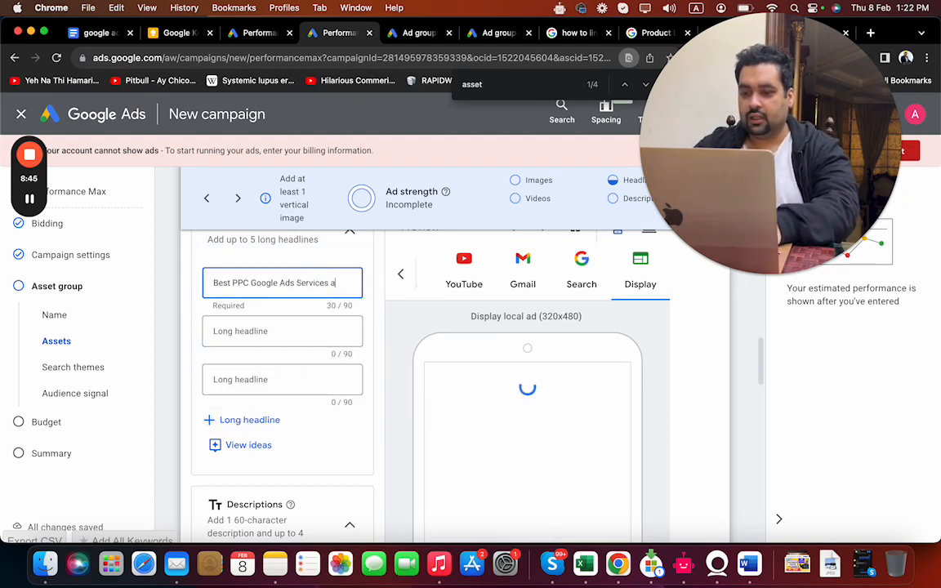
text(nd SEO Services in Town)
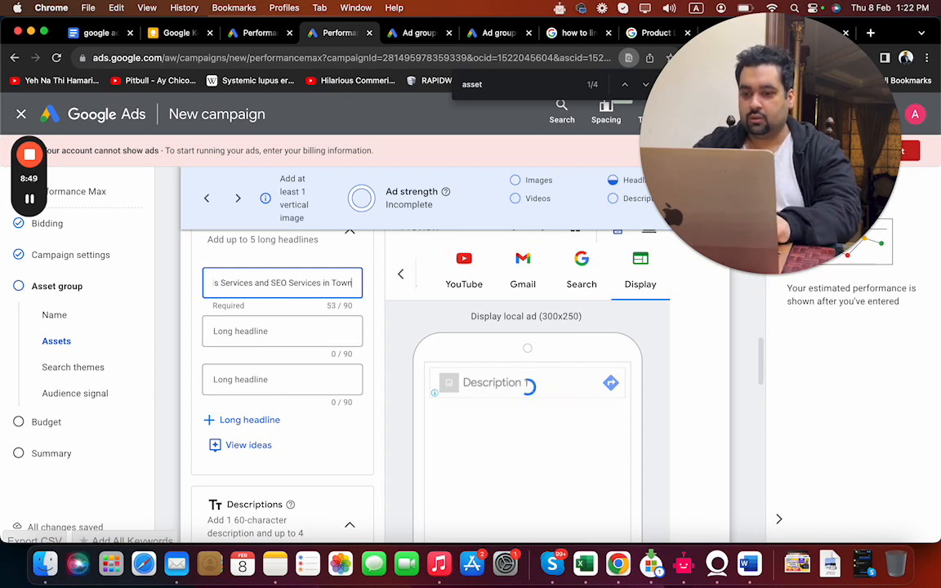
text(. Hire u)
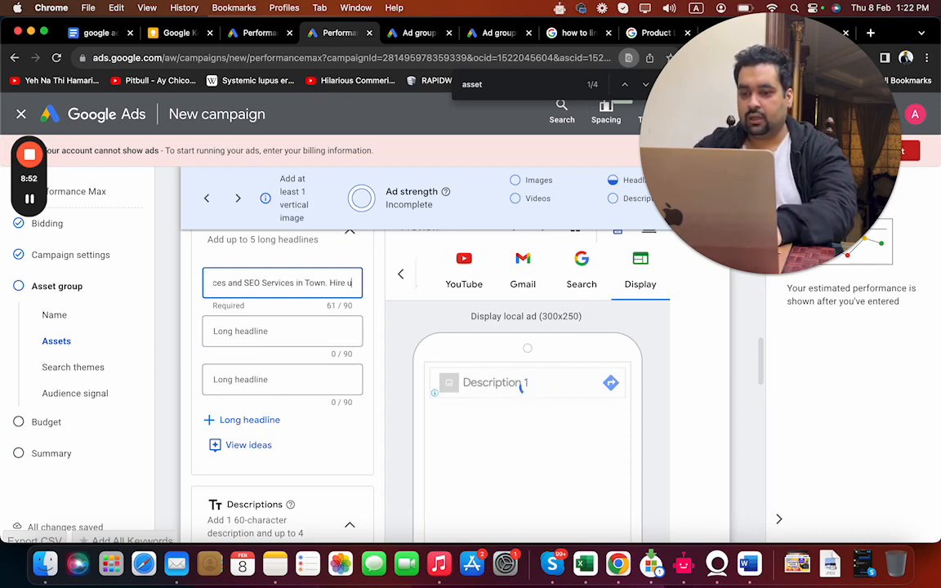
text(s Today)
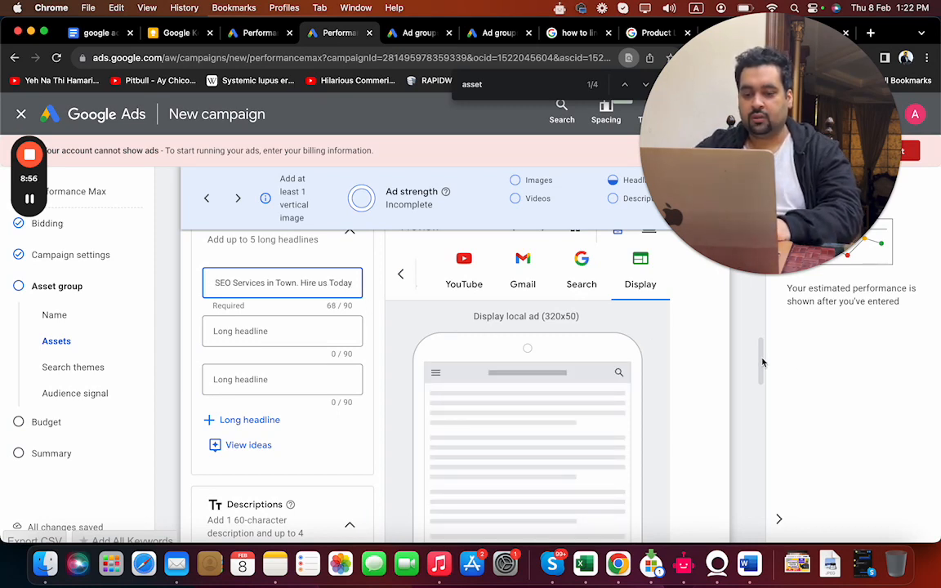
click(457, 299)
click(401, 278)
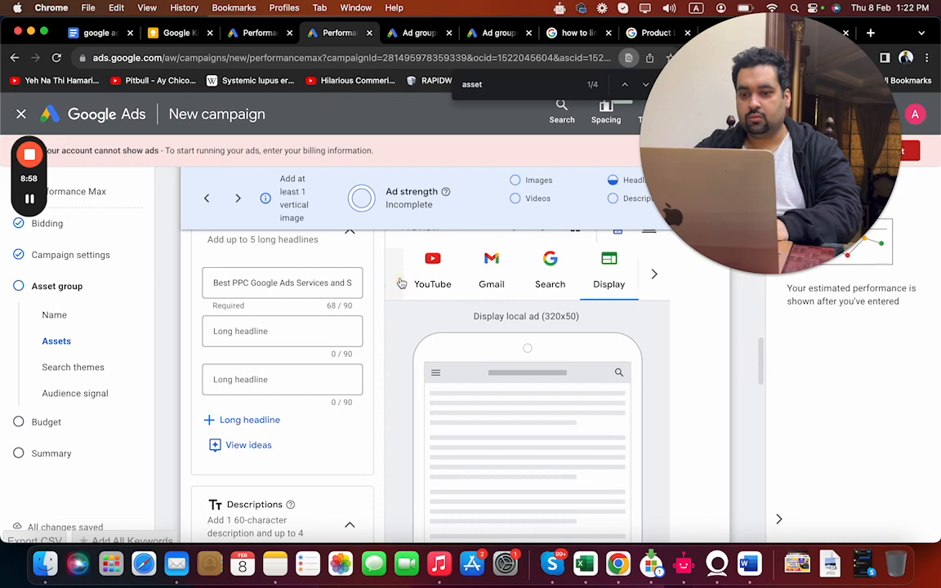
click(411, 278)
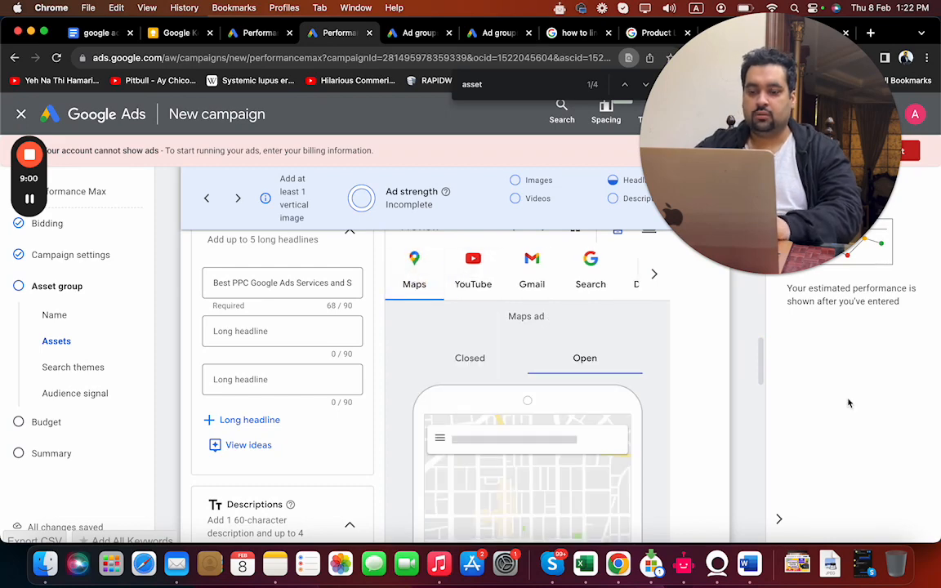
Enter "PPC Service in Town" as the asset group's short description
scroll(763, 375, down, 2)
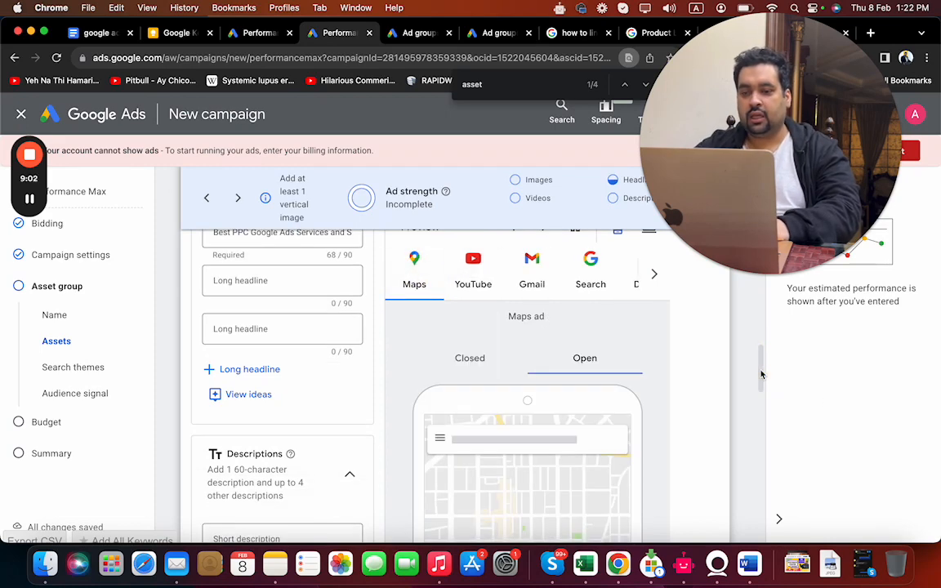
drag(760, 372, 757, 402)
click(258, 292)
text(PPC Service in Town)
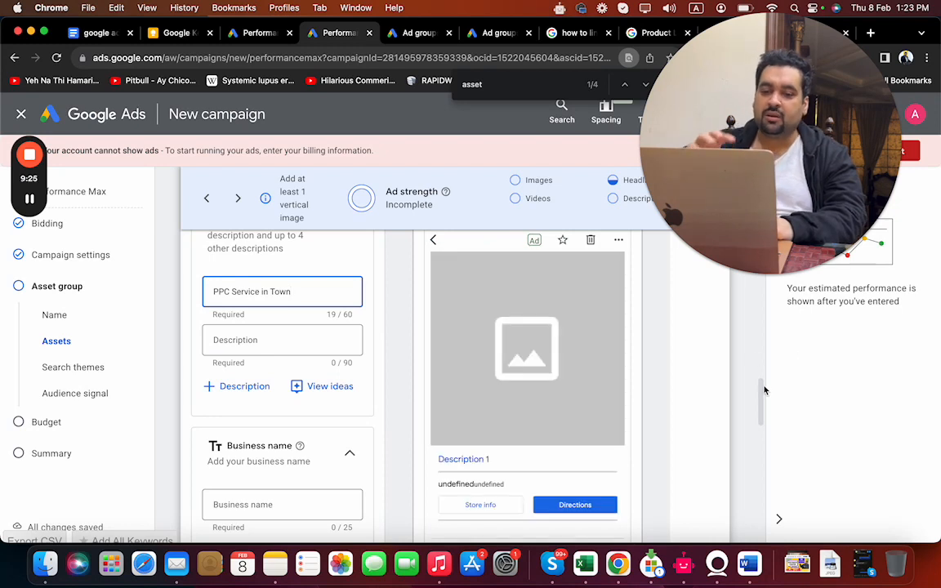
Enter "PPC services" as a search theme and look over the audience signal options
drag(763, 392, 752, 482)
click(531, 304)
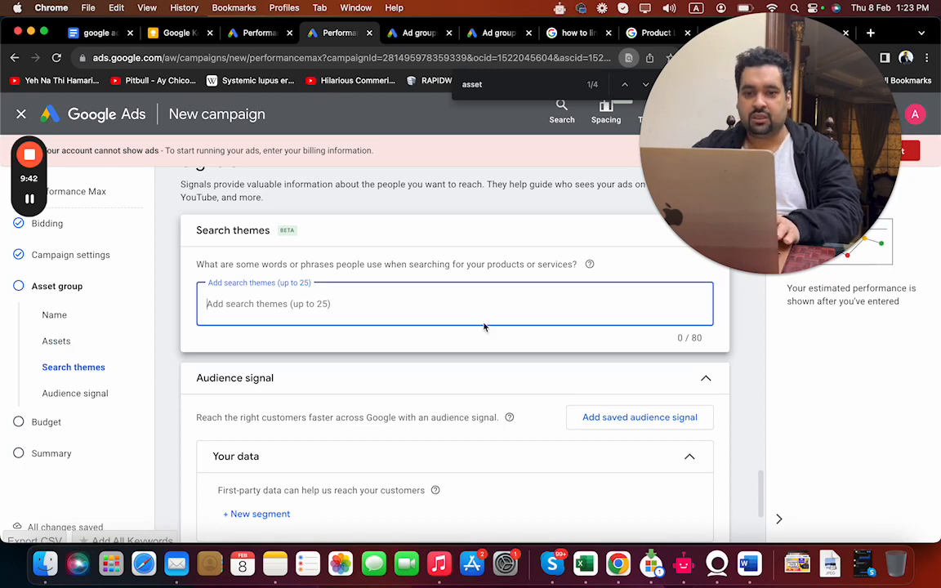
text(PPC services)
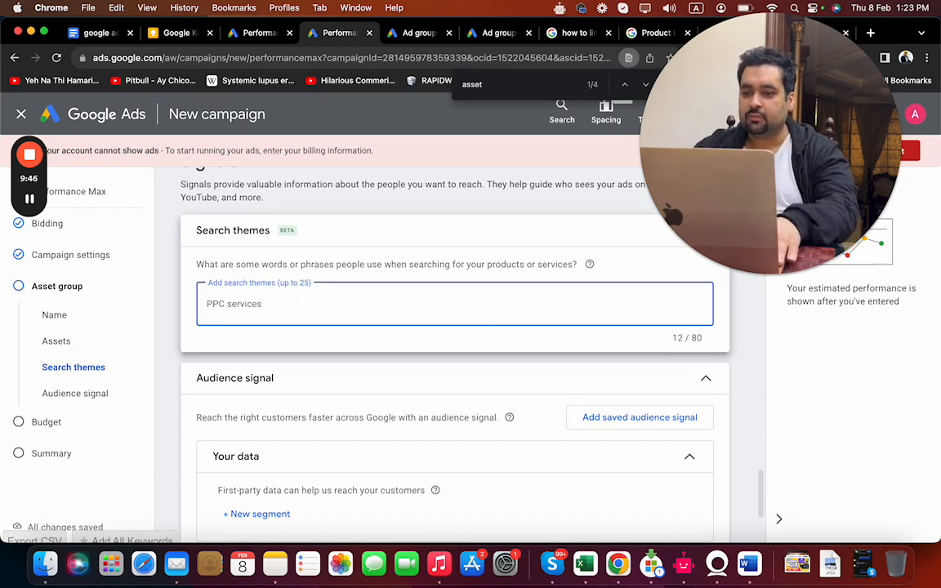
key(Tab)
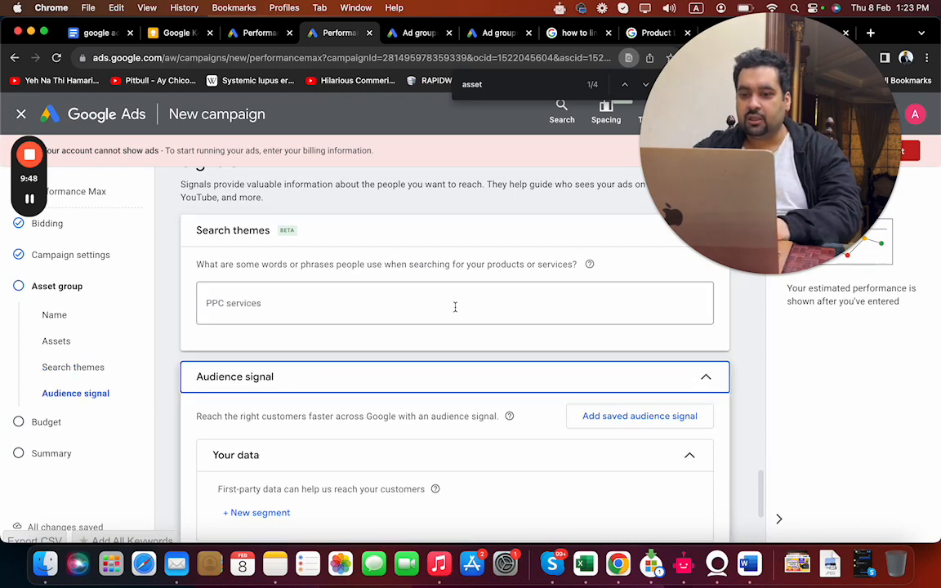
click(455, 307)
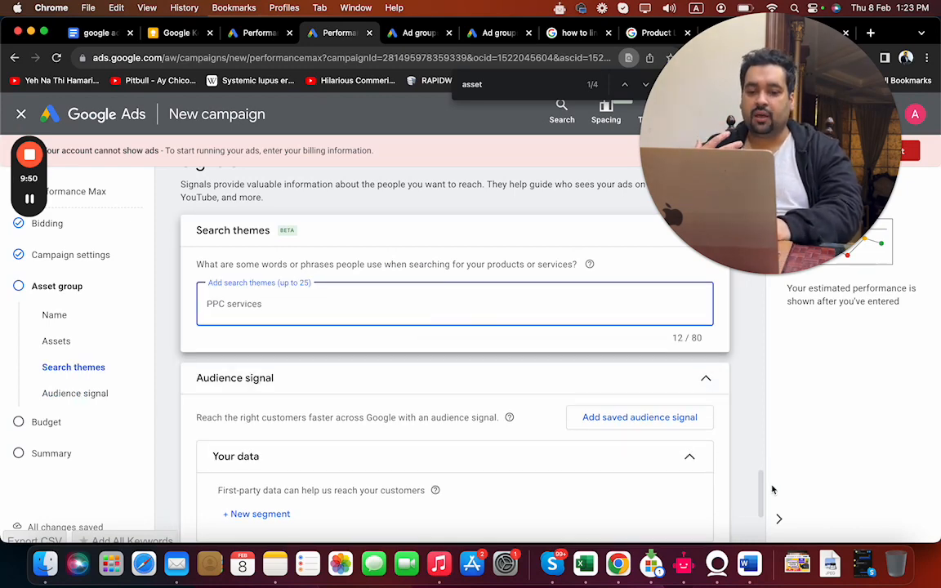
scroll(761, 498, down, 4)
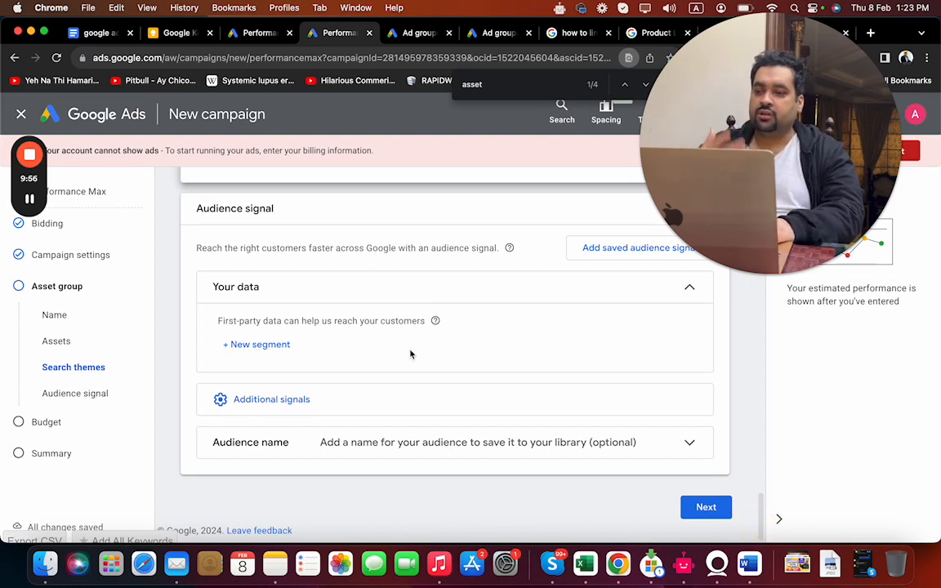
Set the campaign's average daily budget to $20 and continue to the campaign summary
click(692, 509)
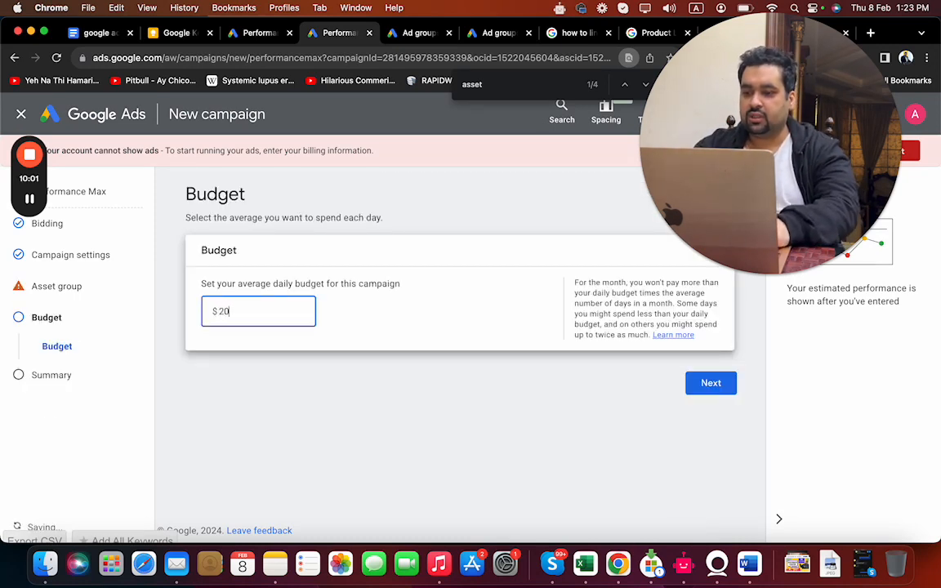
click(701, 380)
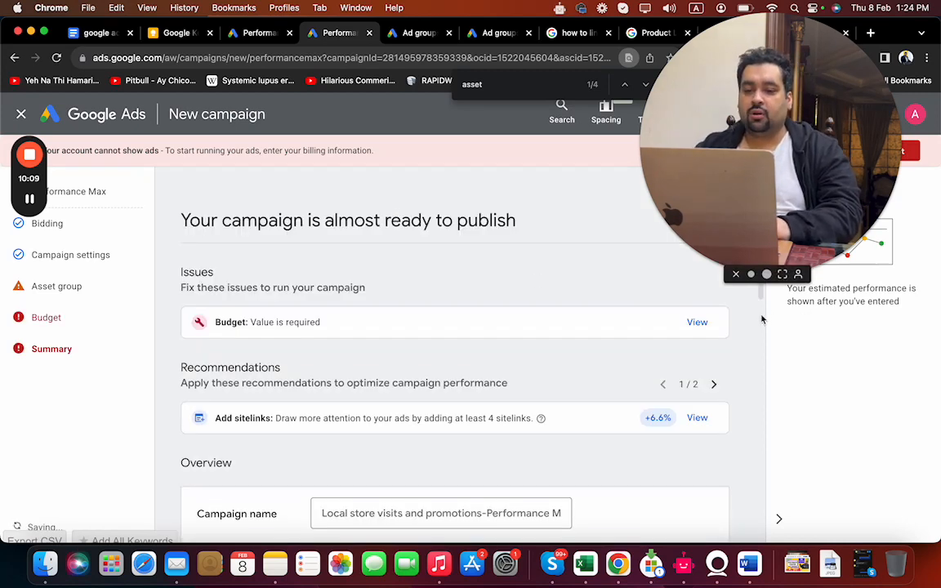
Review the campaign summary, checking the listed issues, bidding, campaign settings, asset group and budget
scroll(763, 318, down, 5)
scroll(763, 276, up, 2)
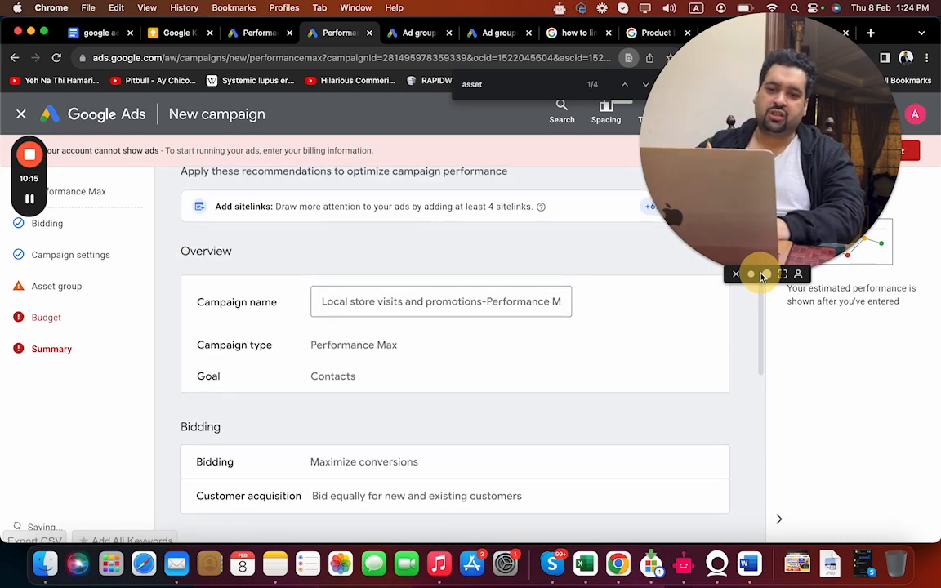
drag(762, 276, 758, 435)
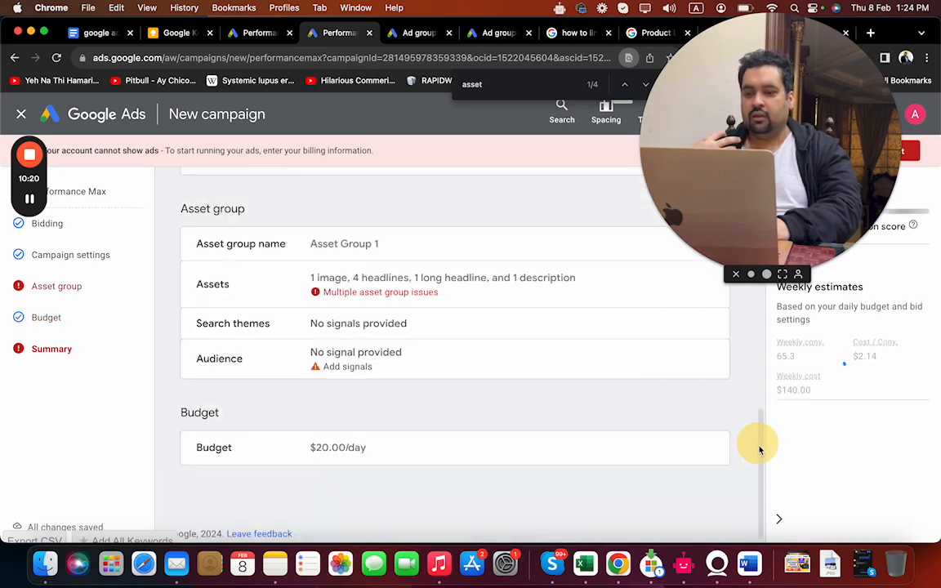
drag(758, 394, 769, 187)
drag(699, 203, 92, 502)
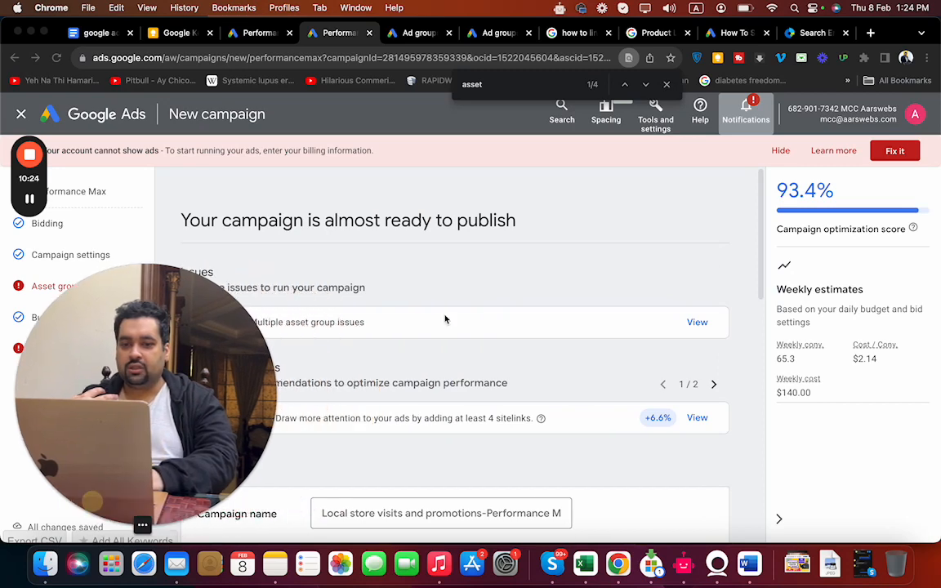
click(758, 276)
drag(758, 278, 752, 477)
drag(203, 372, 789, 58)
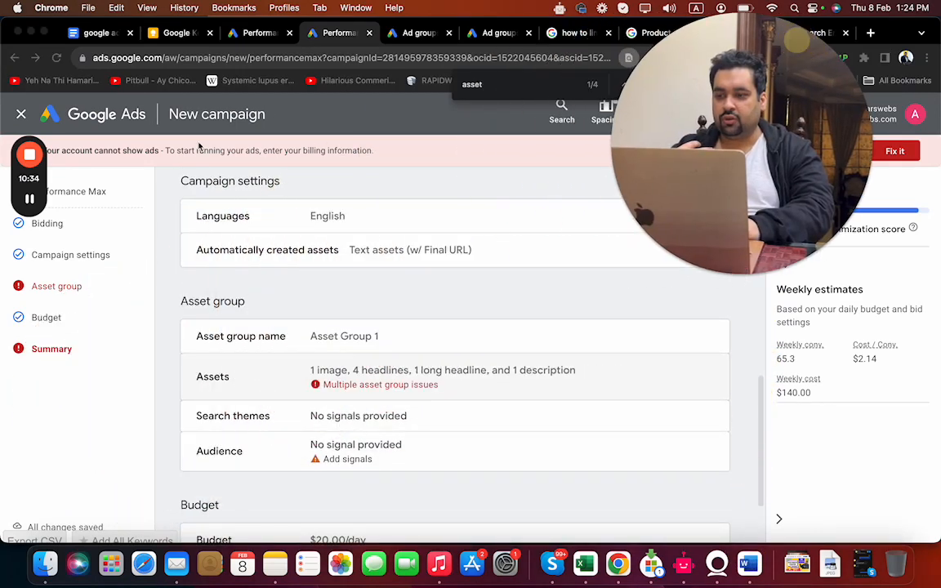
Return to the asset group and open its images for editing
click(74, 288)
click(63, 292)
drag(679, 149, 477, 147)
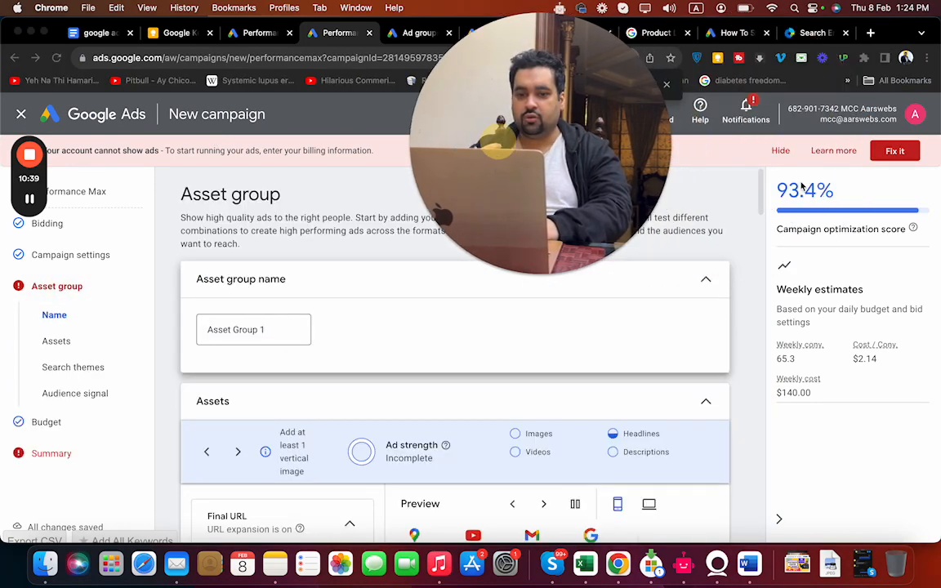
click(761, 204)
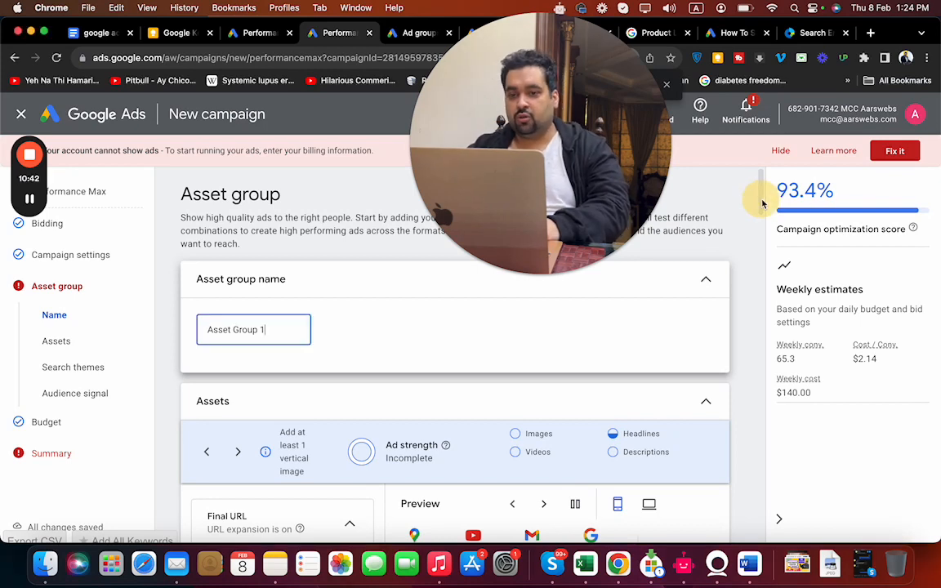
drag(762, 199, 761, 202)
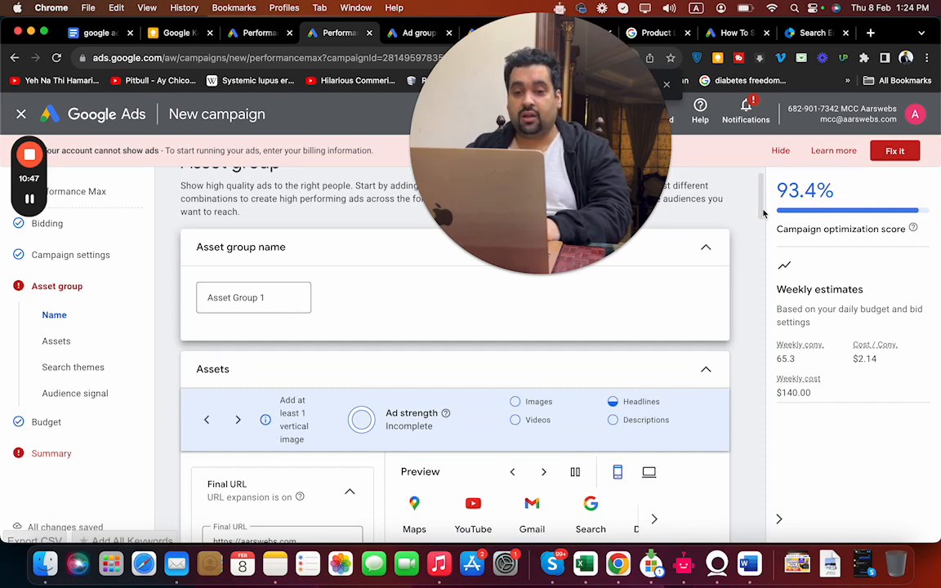
drag(761, 214, 761, 233)
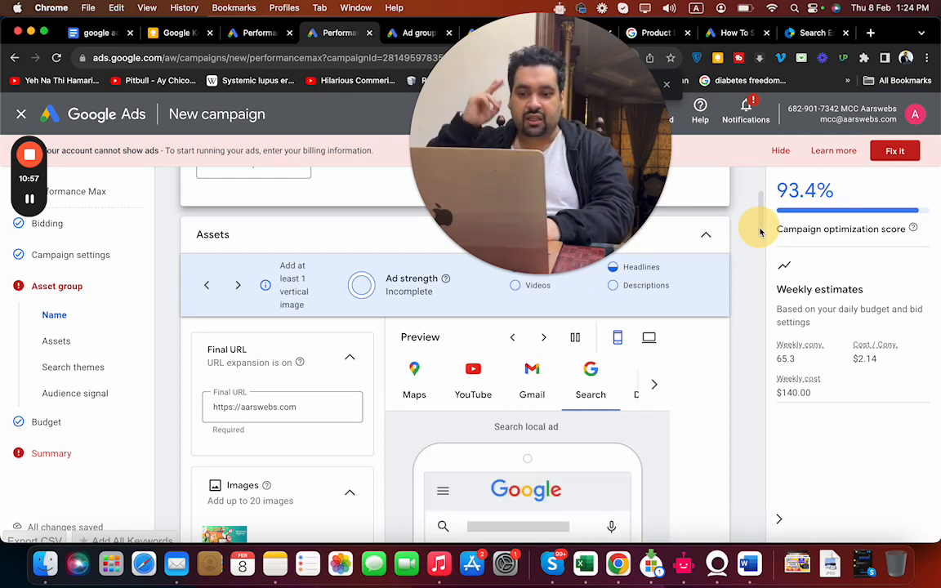
drag(761, 232, 755, 256)
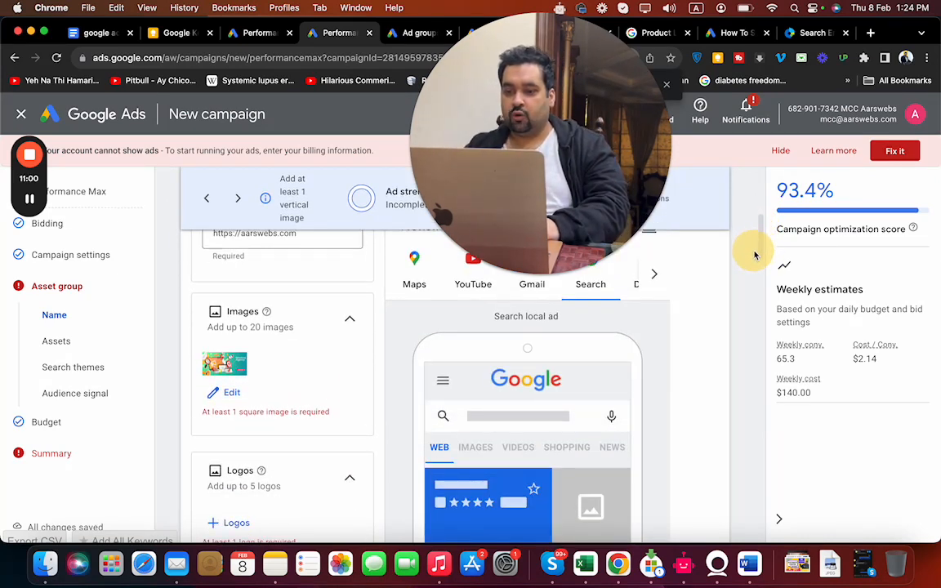
click(231, 394)
drag(586, 211, 158, 374)
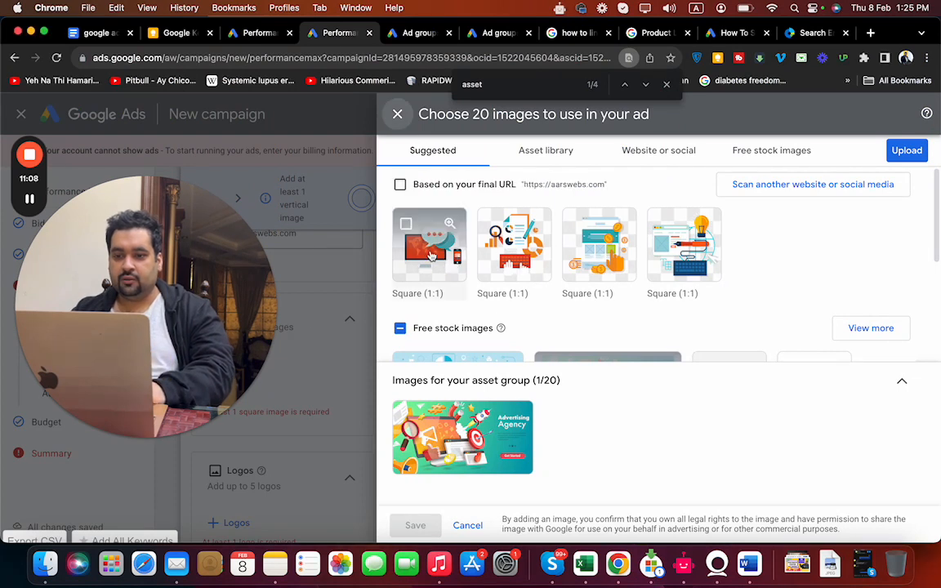
Add the square free stock image of a computer screen next to the selected Advertising Agency image and save the image selection
click(432, 255)
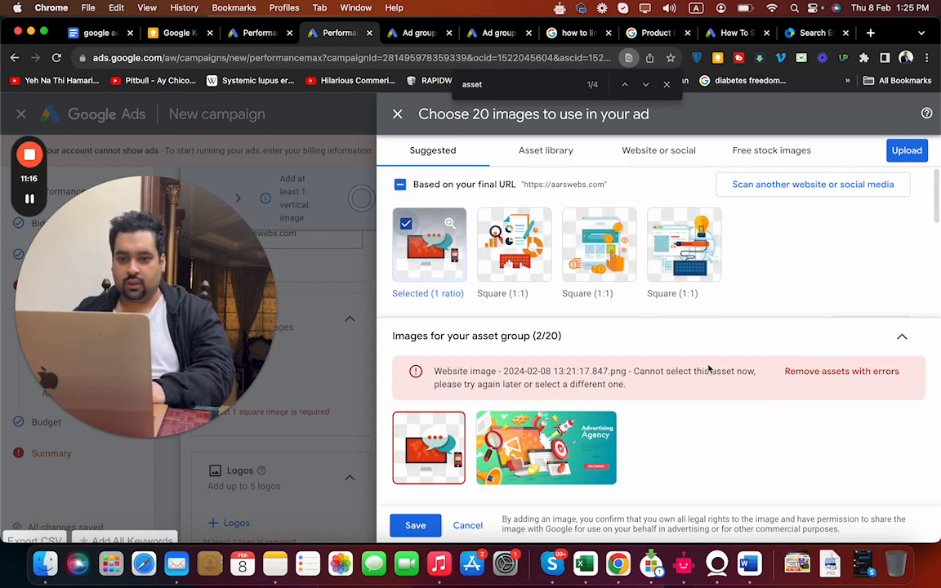
click(819, 373)
drag(939, 228, 937, 276)
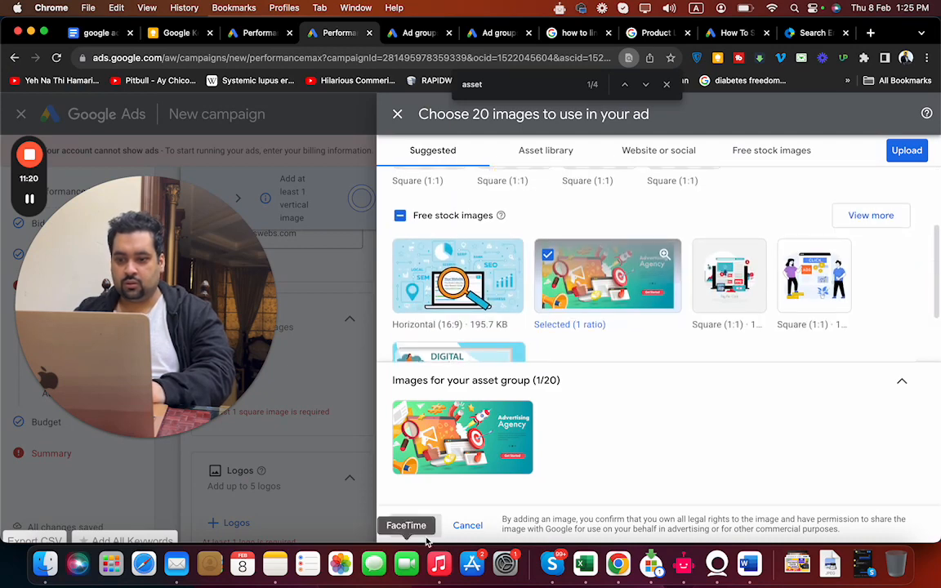
mouse_move(719, 307)
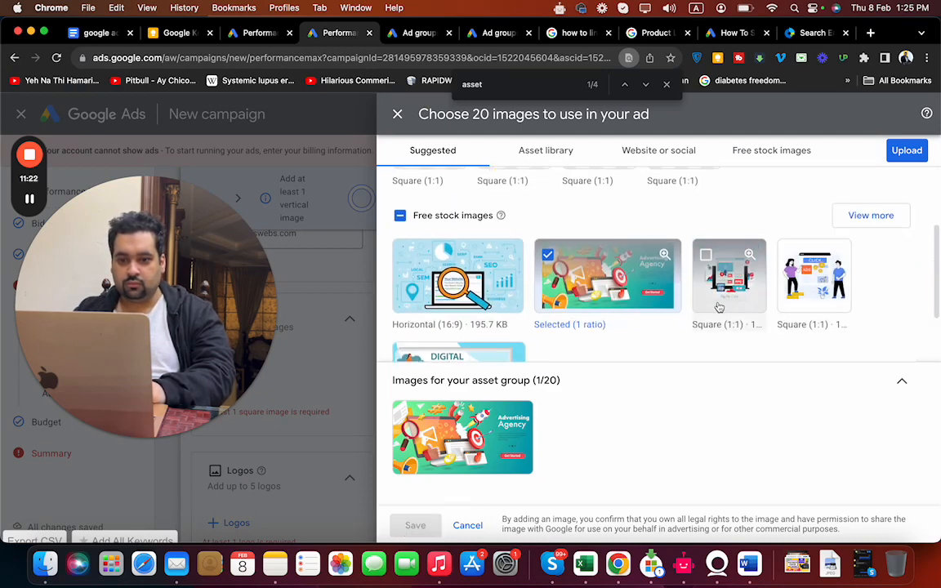
click(724, 303)
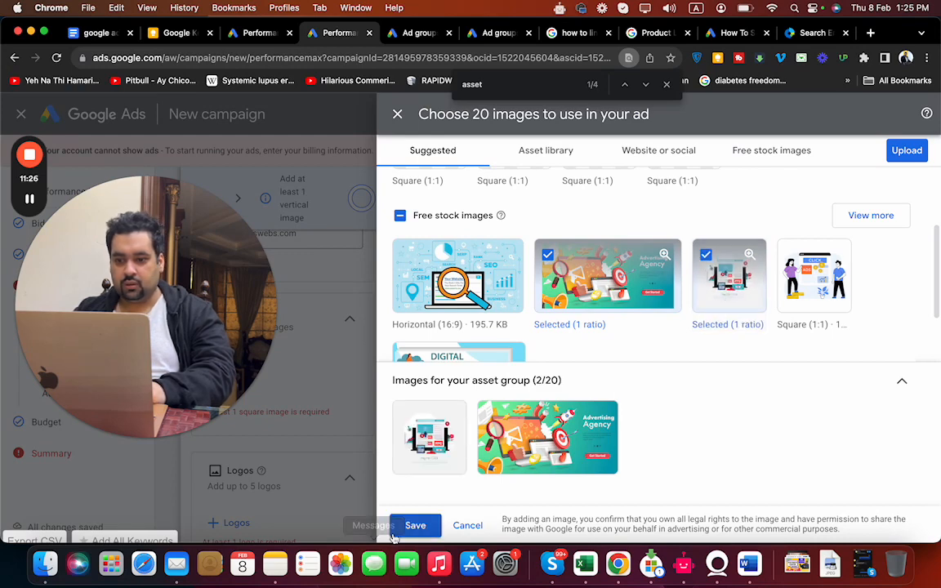
click(412, 527)
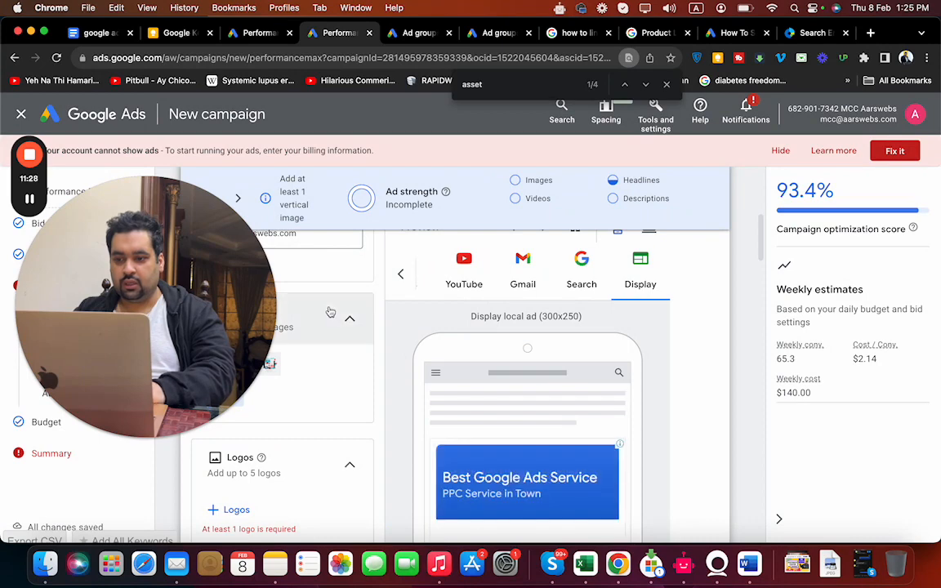
Open the logo selection for the asset group
drag(209, 288, 521, 114)
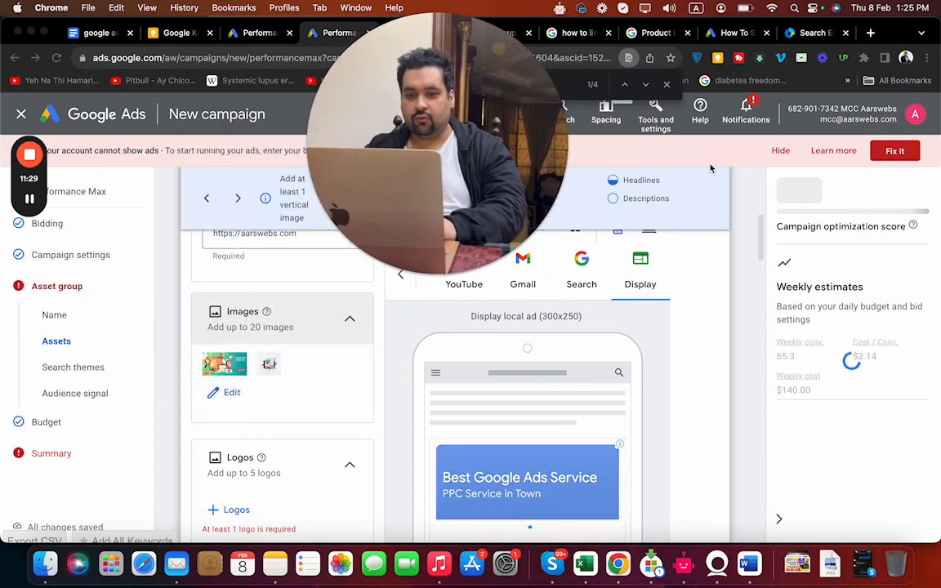
click(758, 257)
drag(759, 254, 758, 262)
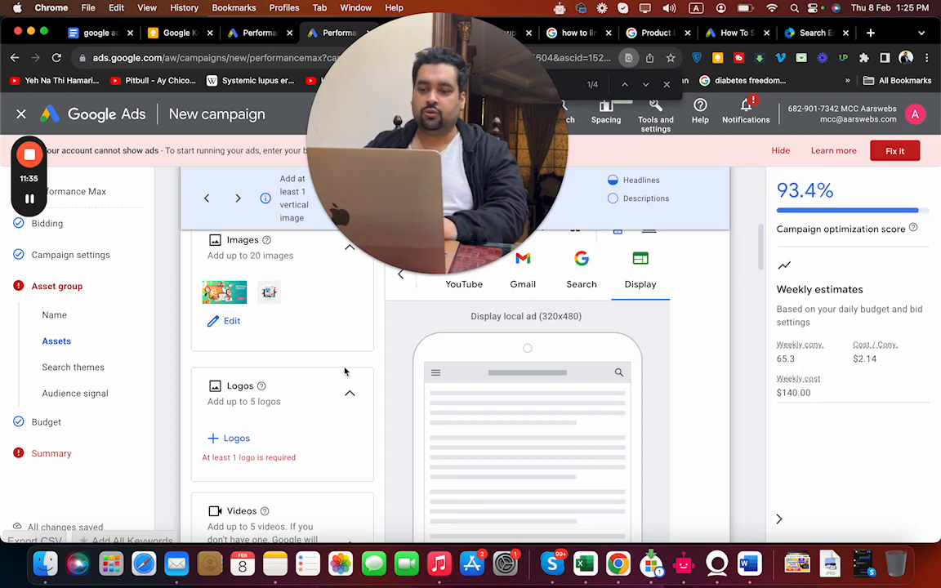
click(235, 440)
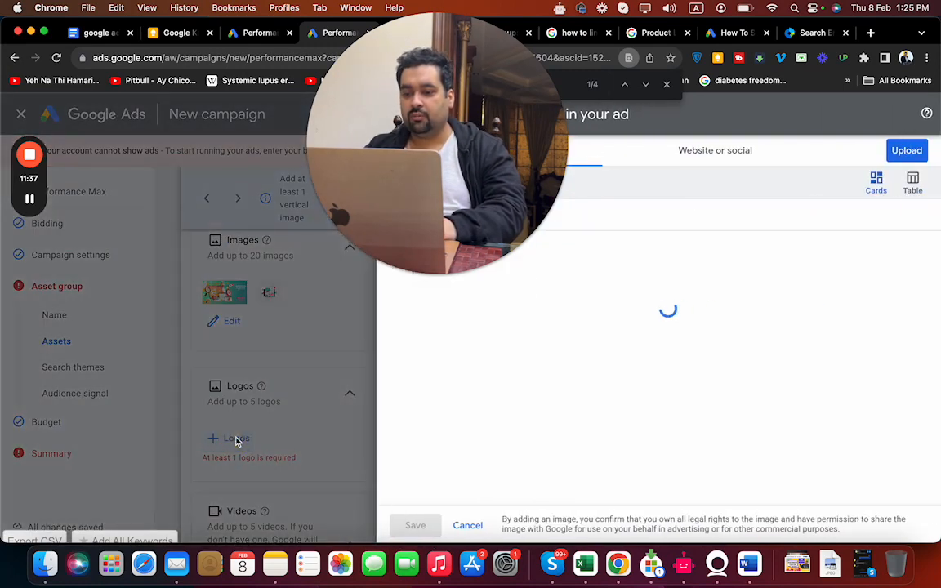
drag(418, 137, 135, 419)
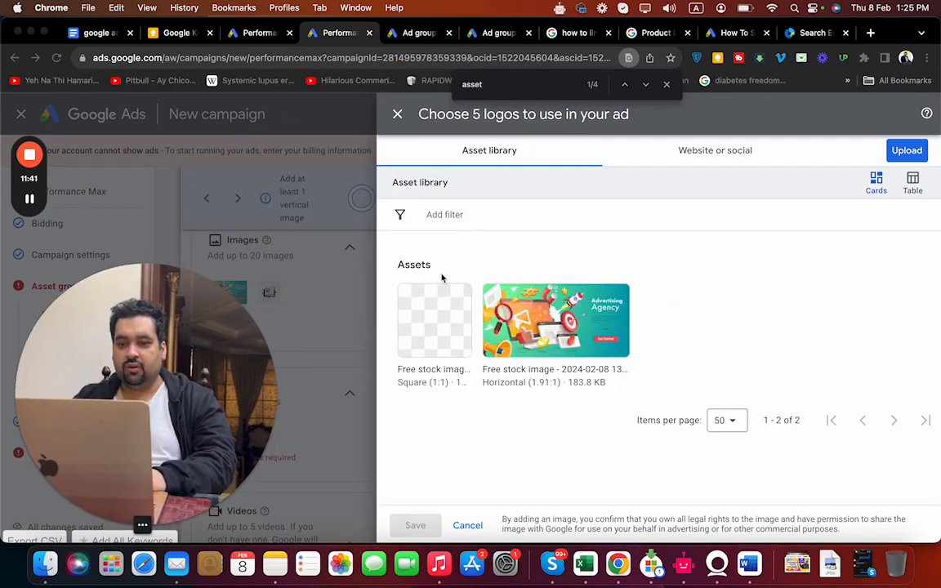
click(709, 154)
click(505, 216)
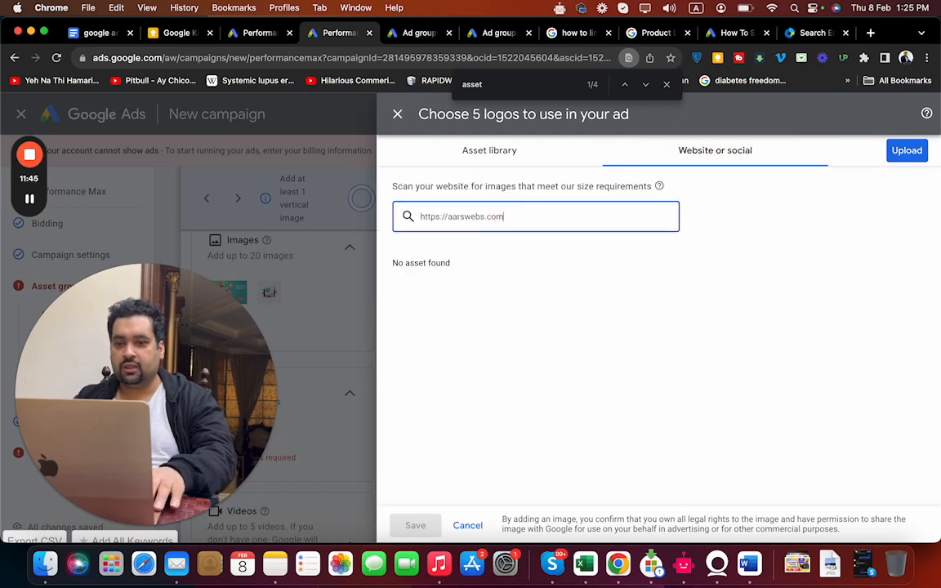
click(523, 158)
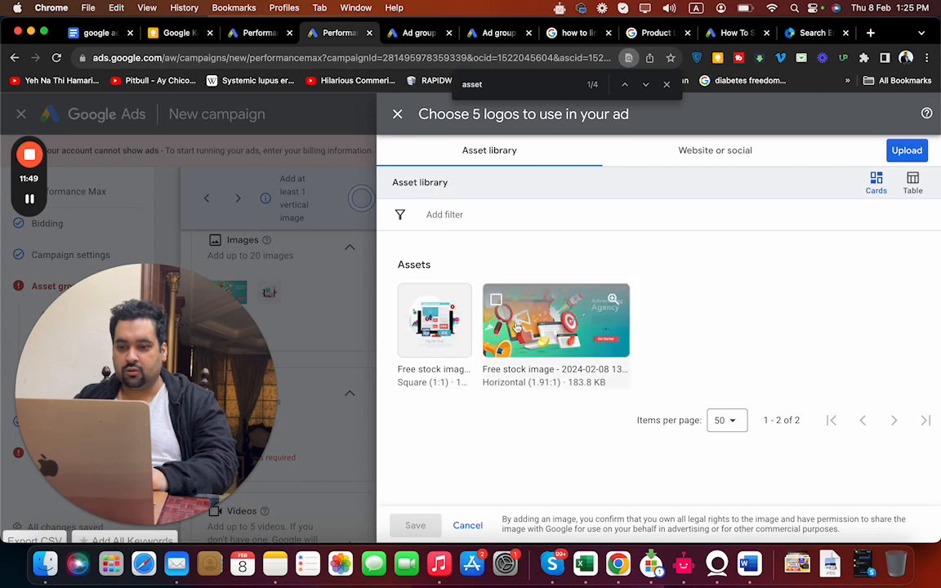
click(413, 303)
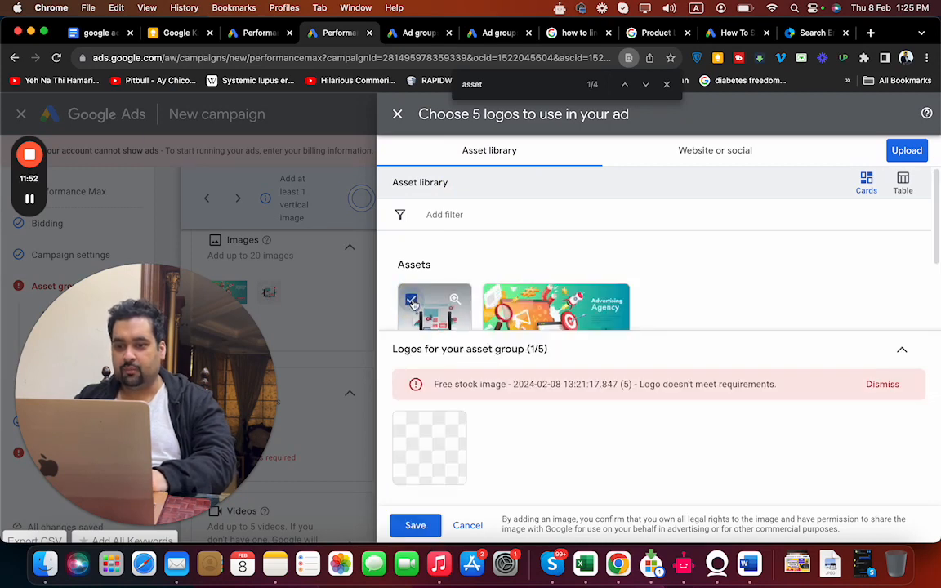
click(411, 300)
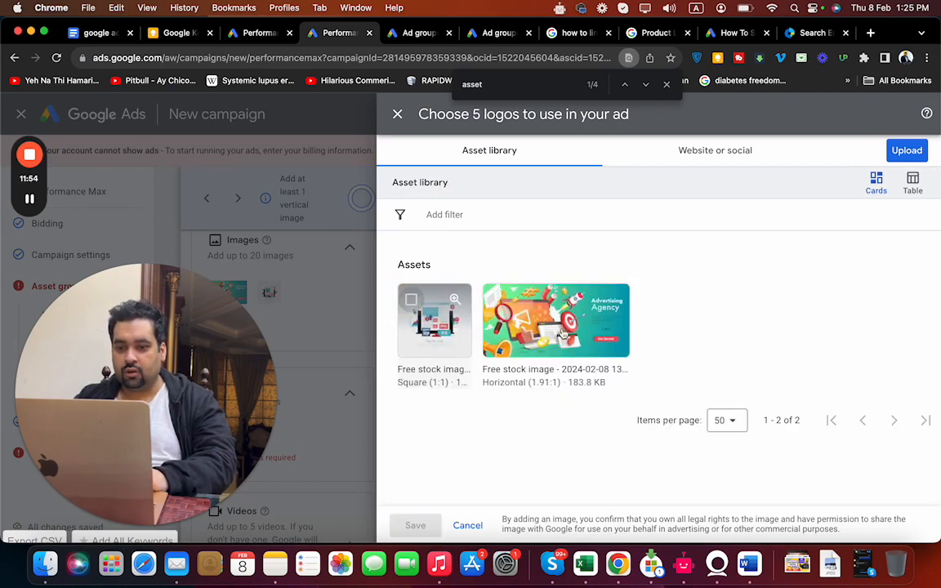
Add the Advertising Agency image as 1:1 and 4:1 logos, with the square crop on its right half, and save them
click(496, 302)
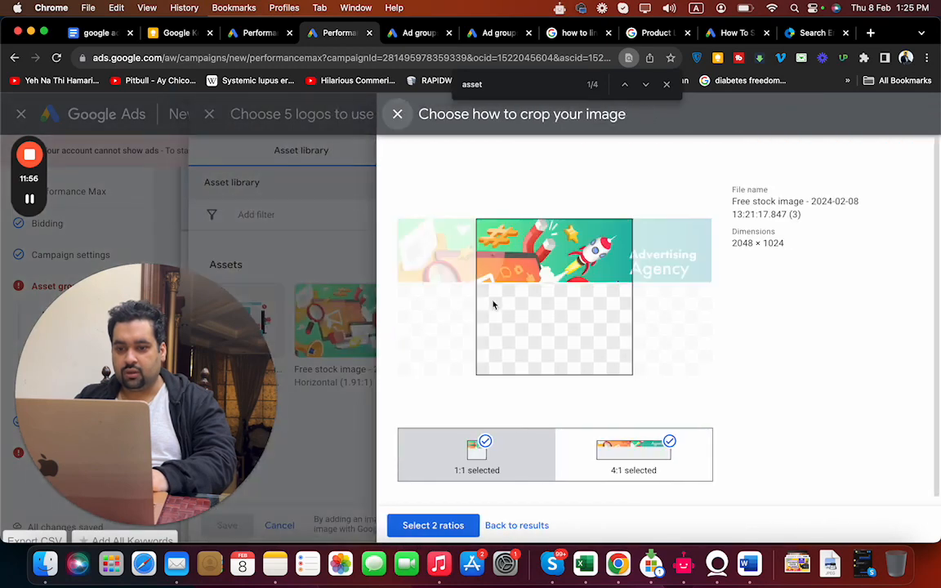
drag(568, 343, 647, 343)
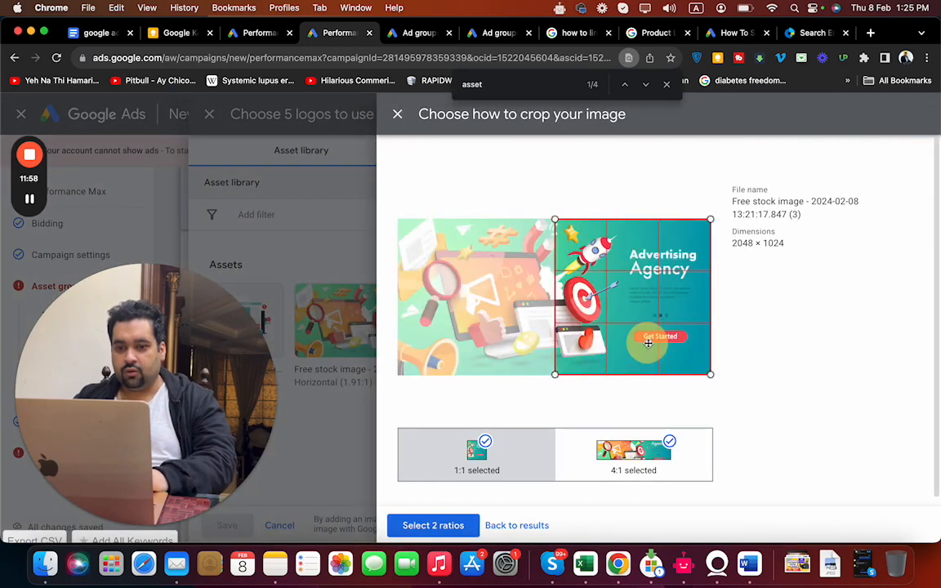
click(454, 526)
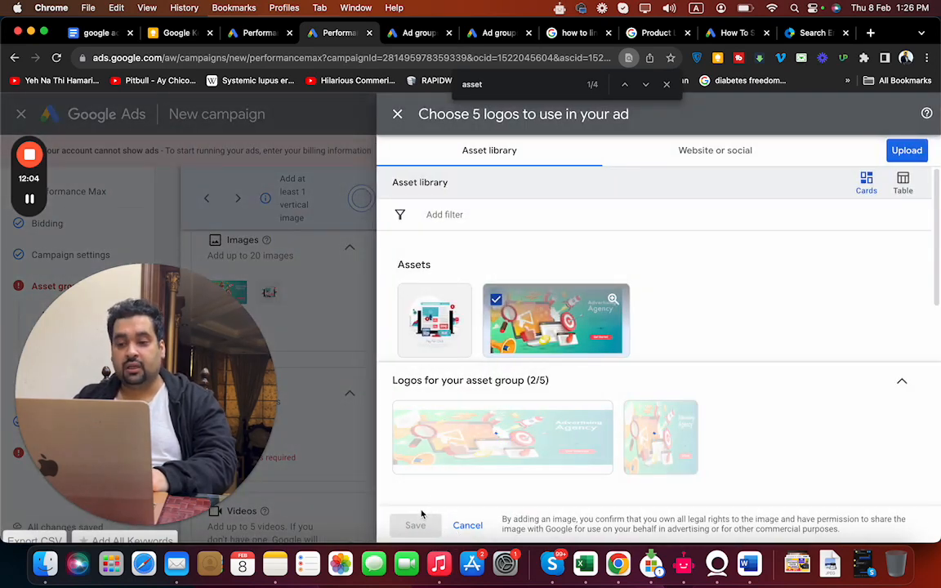
click(416, 529)
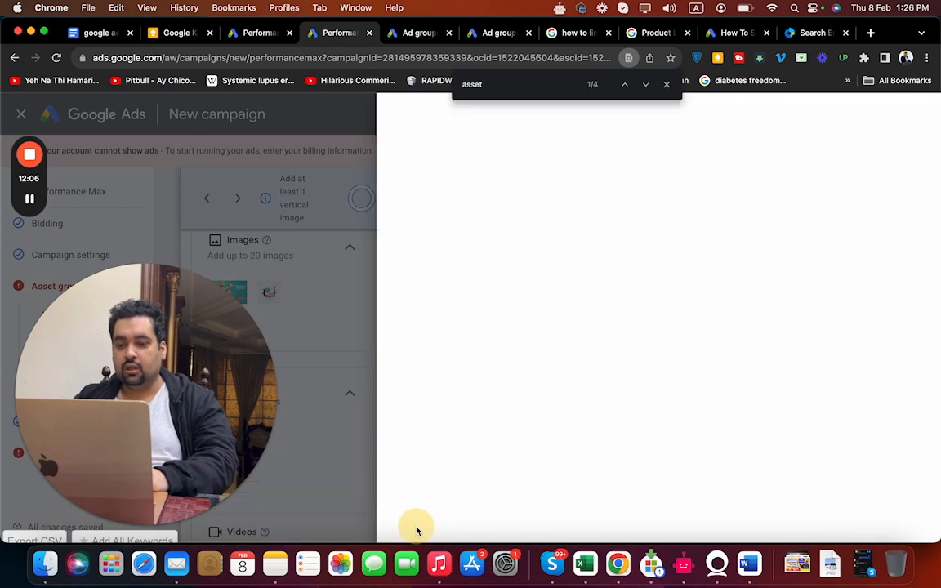
Enter "Aarswebs.com" as the asset group's business name
drag(248, 389, 861, 32)
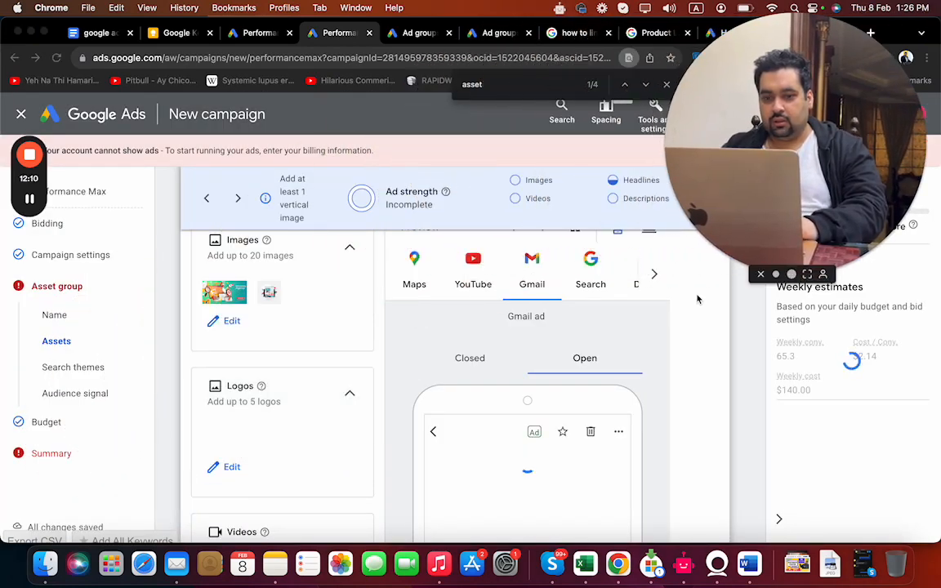
drag(750, 96, 421, 96)
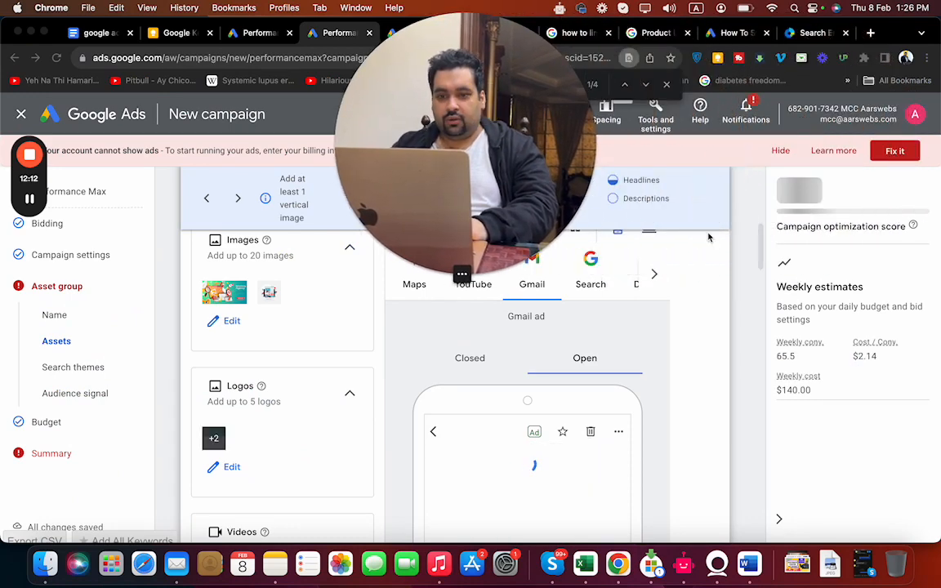
drag(758, 252, 758, 418)
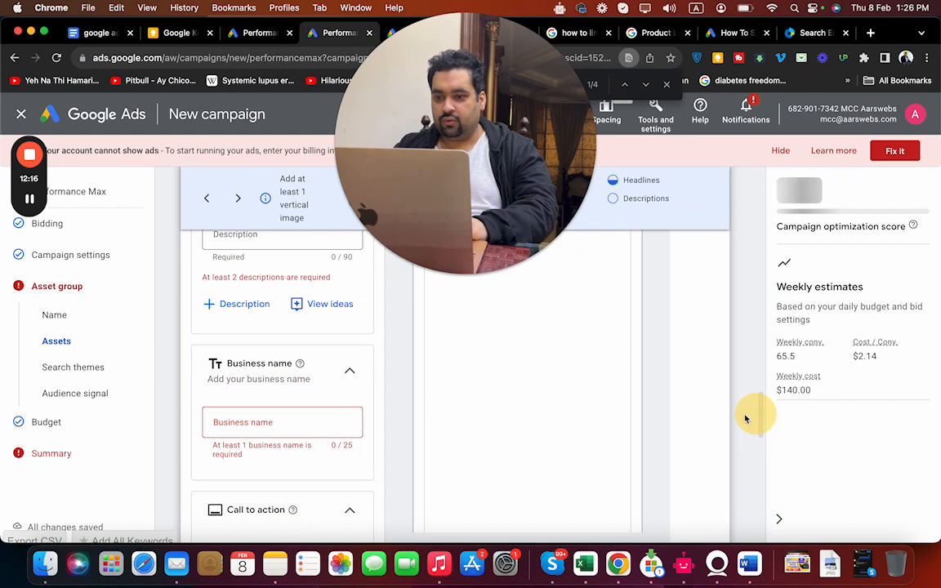
click(272, 421)
text(Aa)
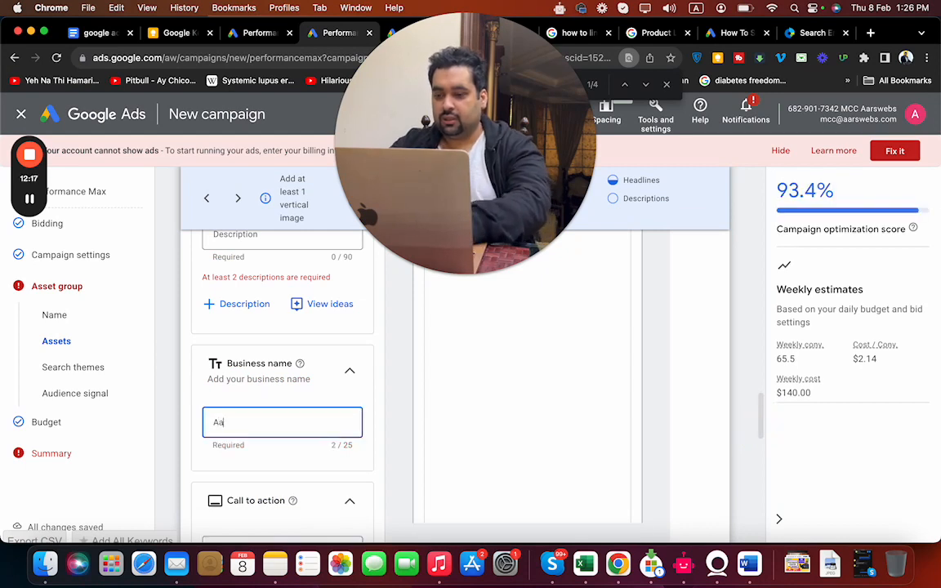
text(rswebs)
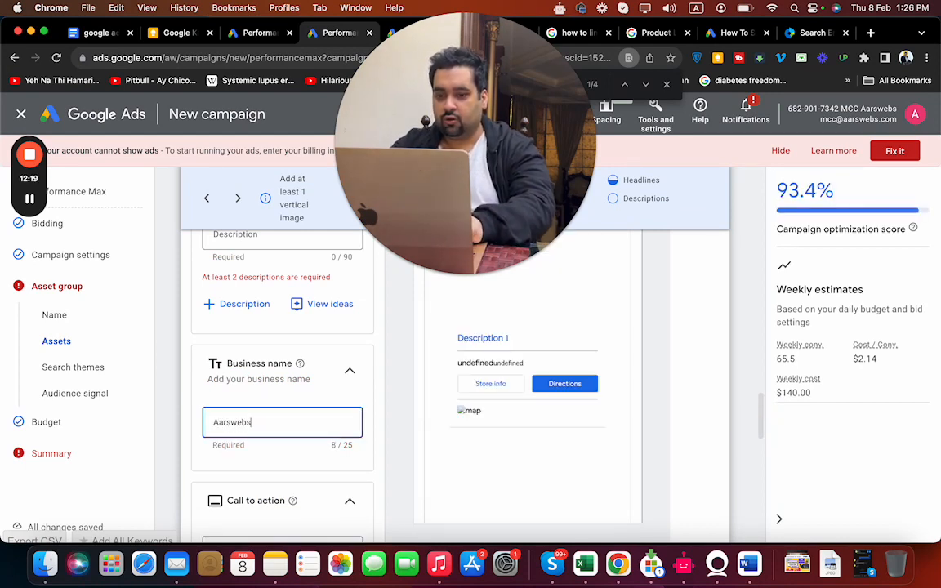
text(.com)
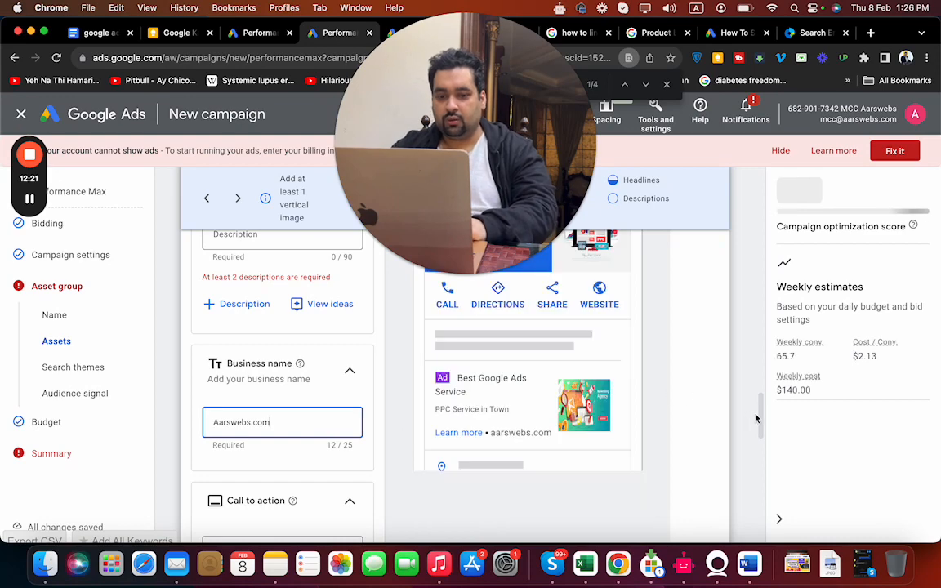
Advance past the asset group and keep the $20.00 custom daily budget to reach the campaign summary
scroll(761, 441, down, 10)
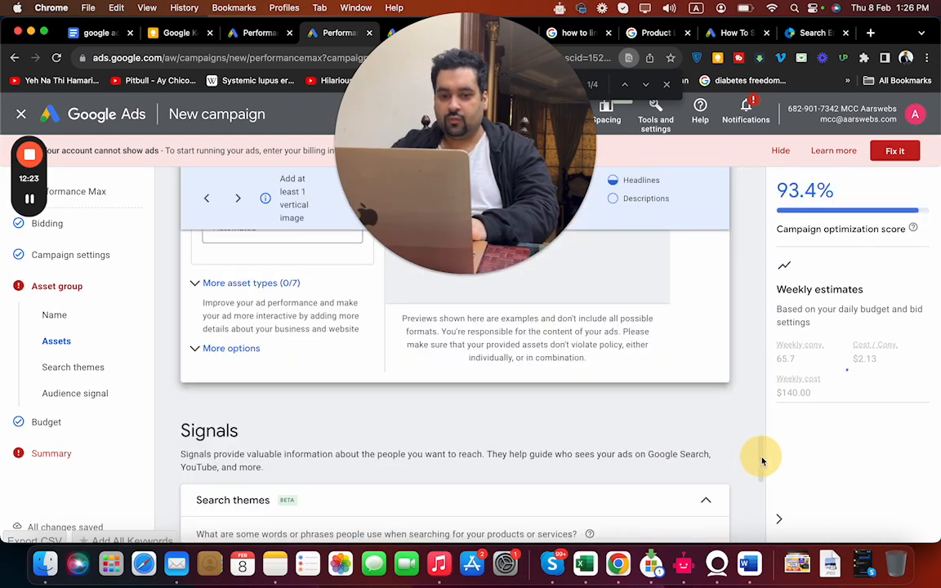
scroll(761, 462, down, 1)
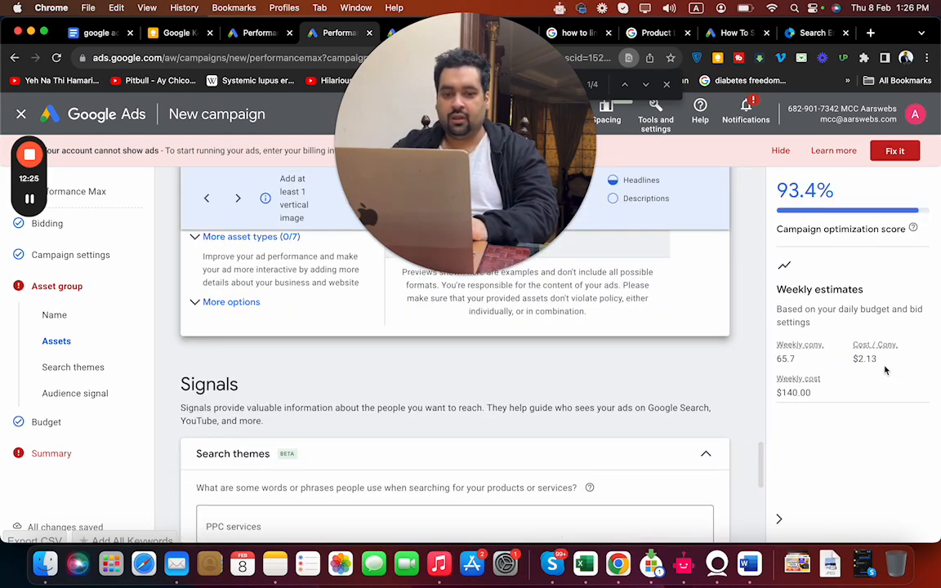
drag(765, 478, 761, 532)
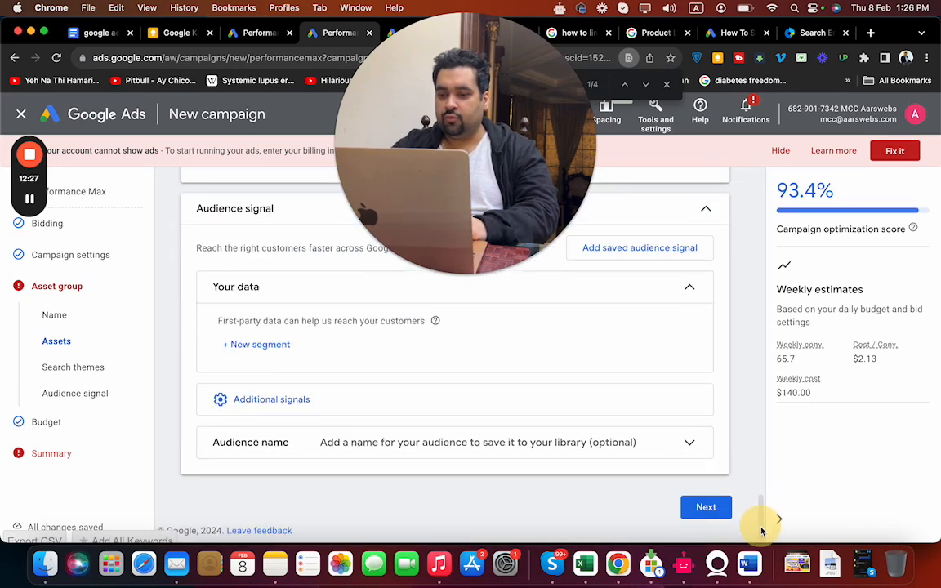
click(691, 505)
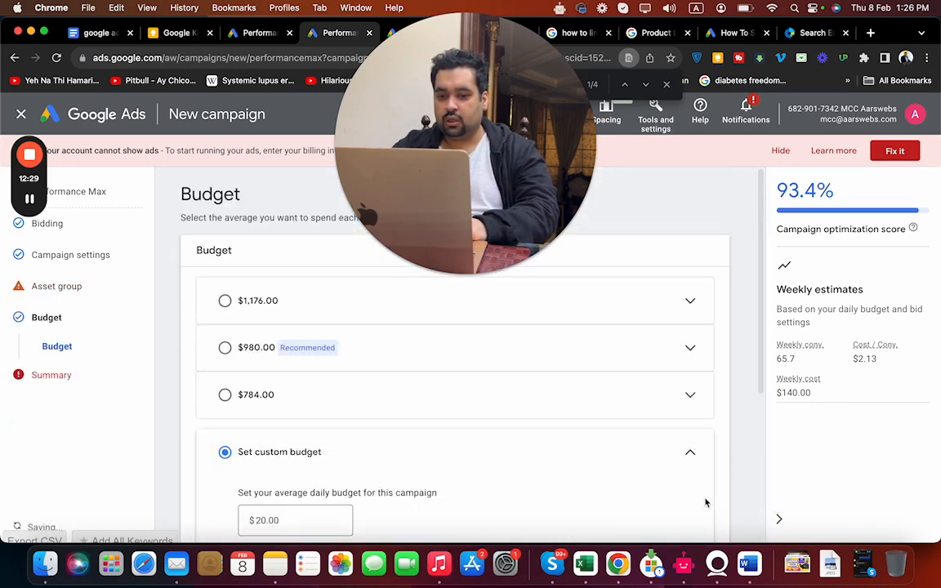
scroll(760, 410, down, 5)
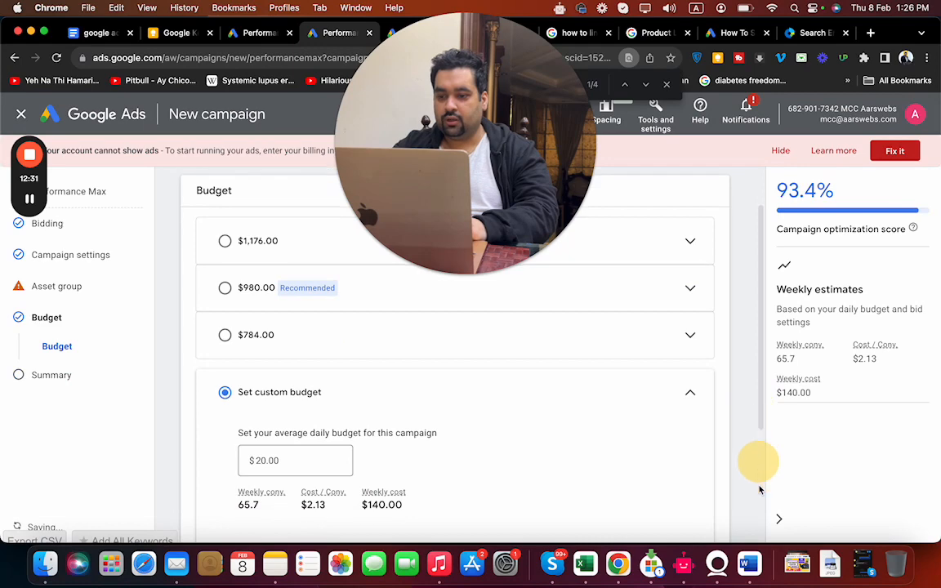
scroll(752, 380, up, 5)
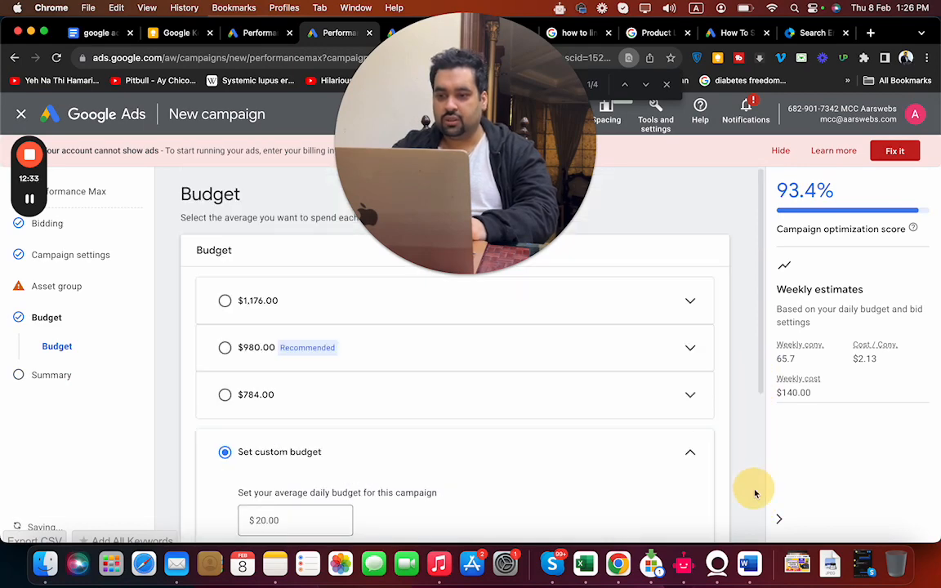
scroll(752, 490, down, 5)
click(706, 509)
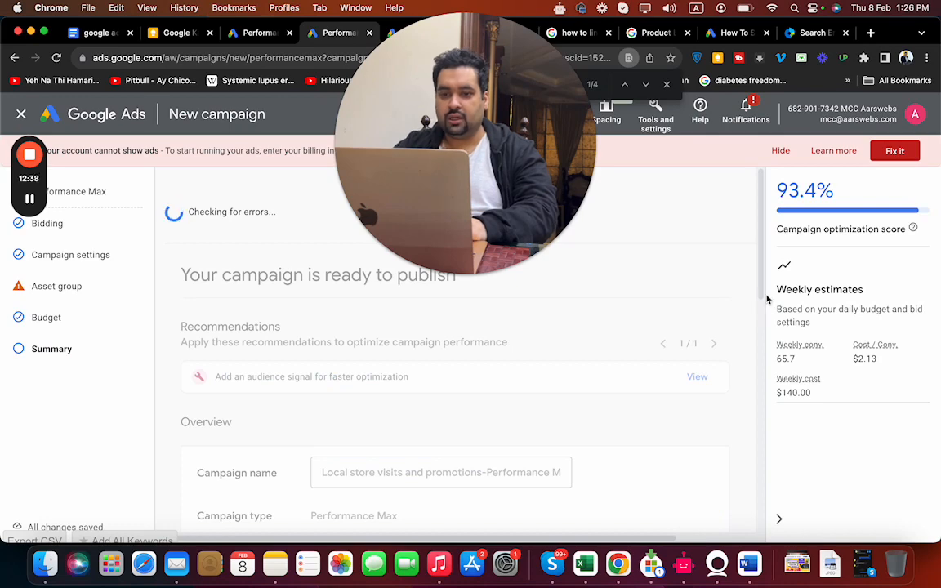
Open the missing descriptions error from the summary and enter "Google Ads Partner Company with SEO Expertise" as the second description
drag(764, 298, 747, 512)
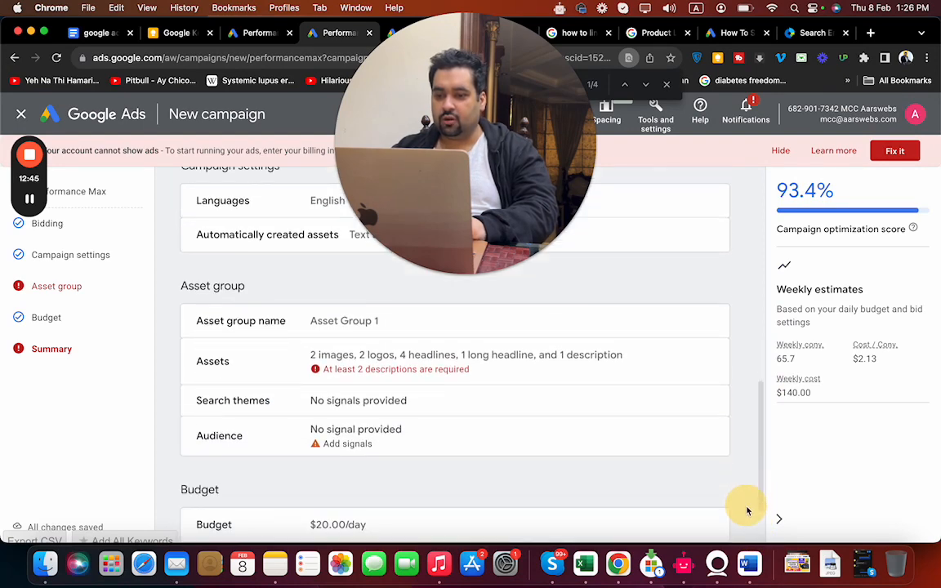
click(453, 370)
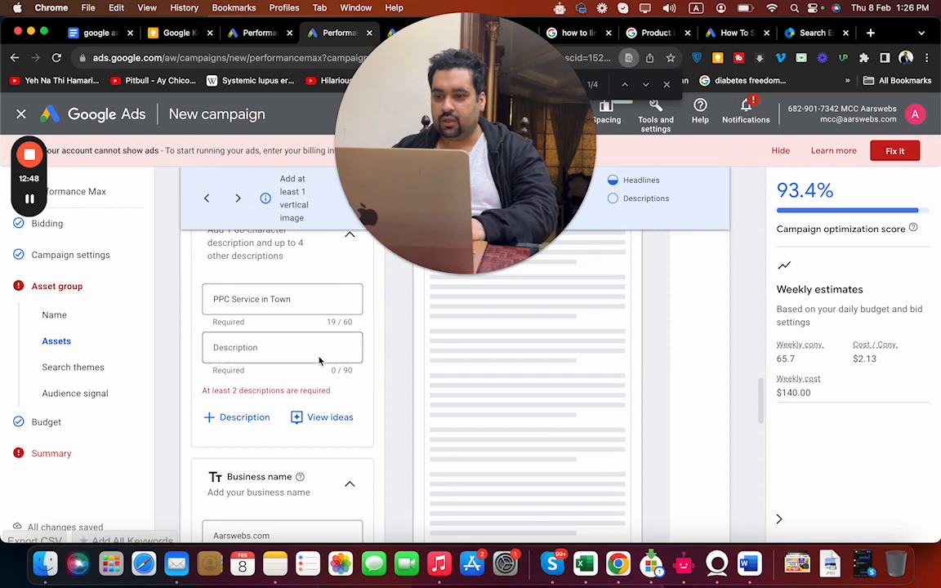
click(278, 357)
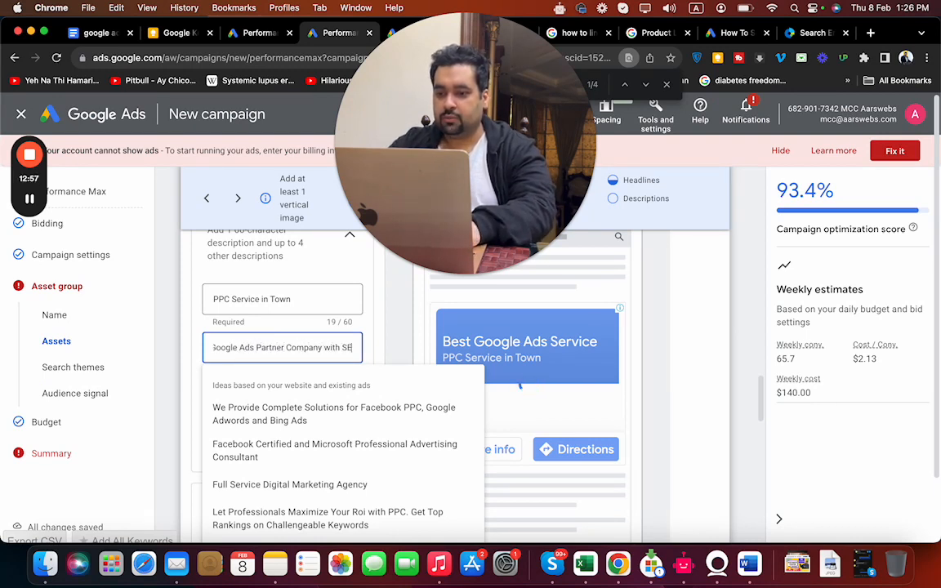
text(EO Ex)
click(276, 360)
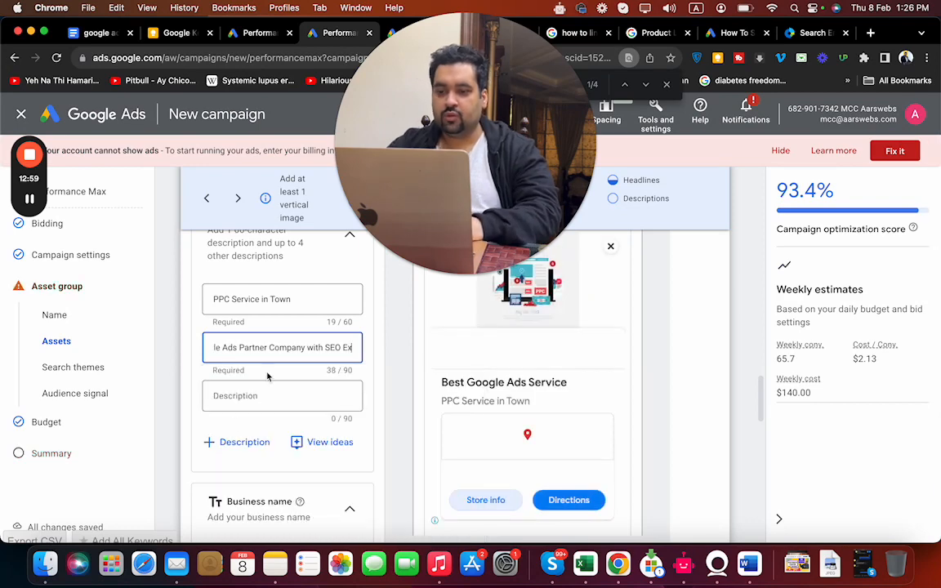
click(346, 349)
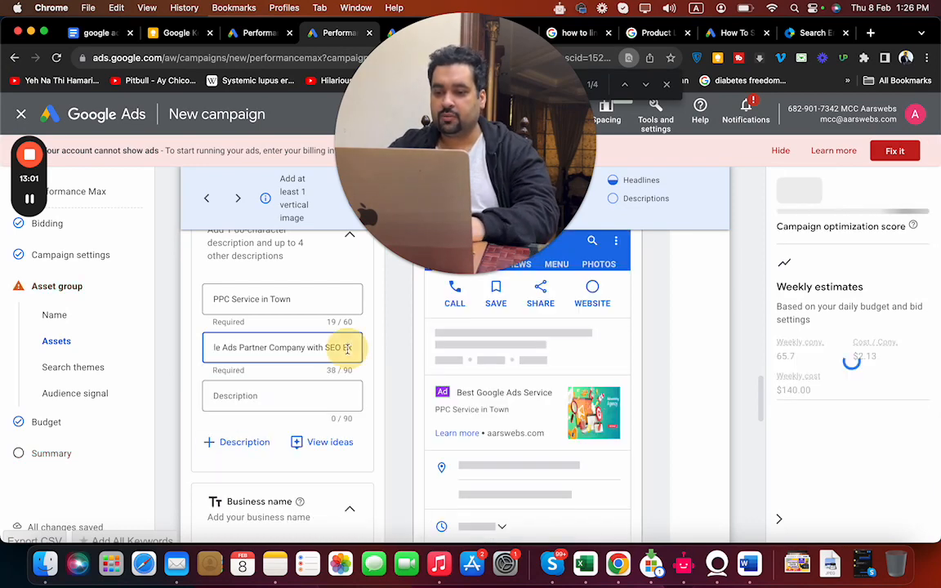
text(pertis)
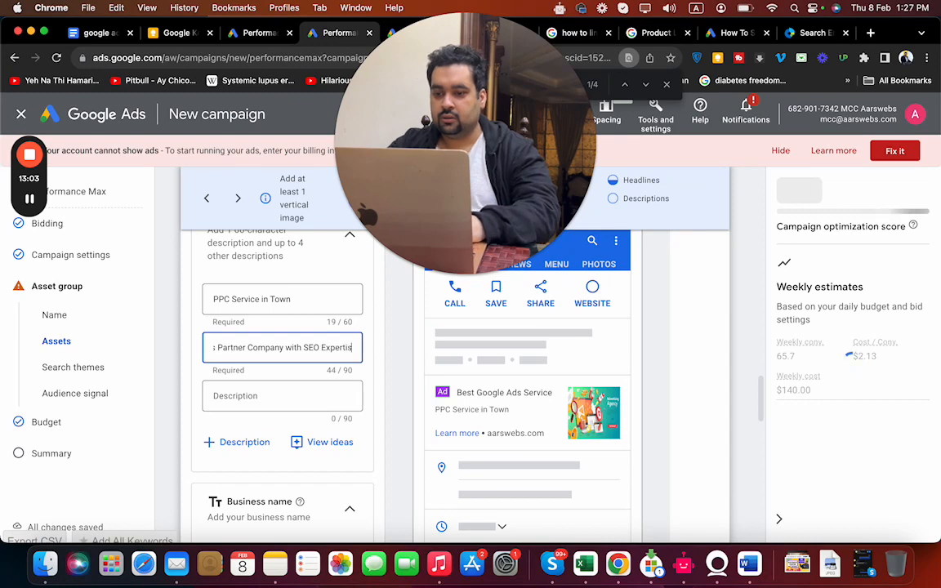
text(e)
Return through the budget page to the campaign summary and publish the Performance Max campaign
drag(760, 407, 761, 542)
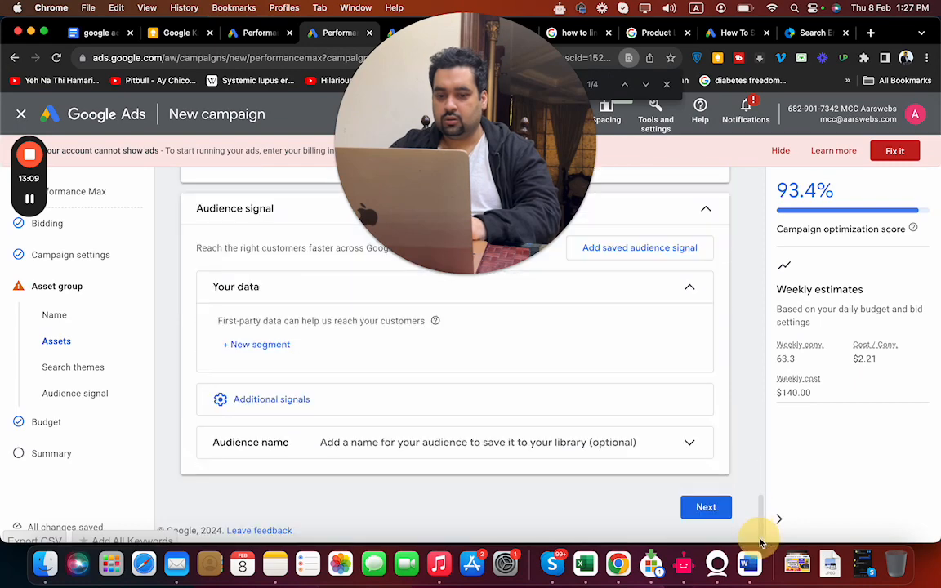
click(710, 508)
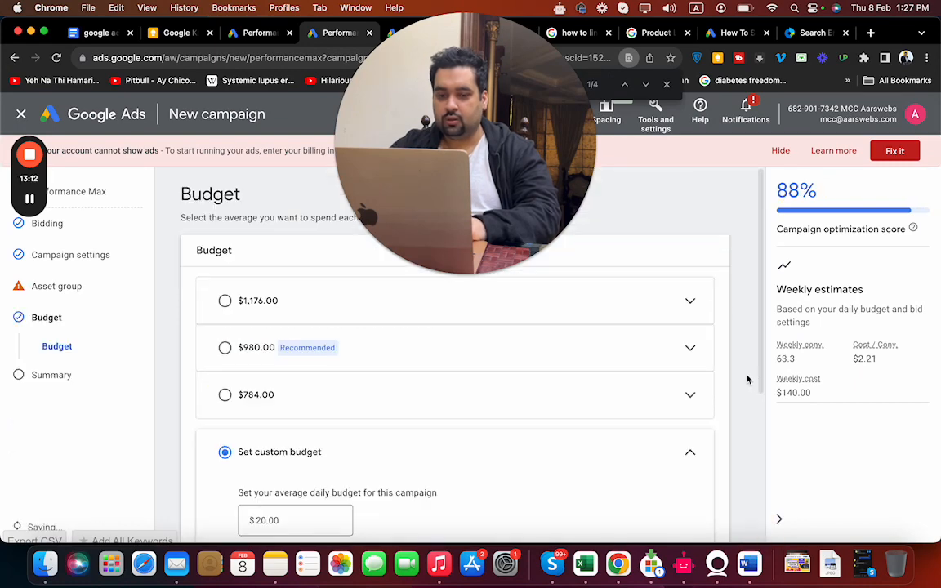
scroll(760, 470, down, 3)
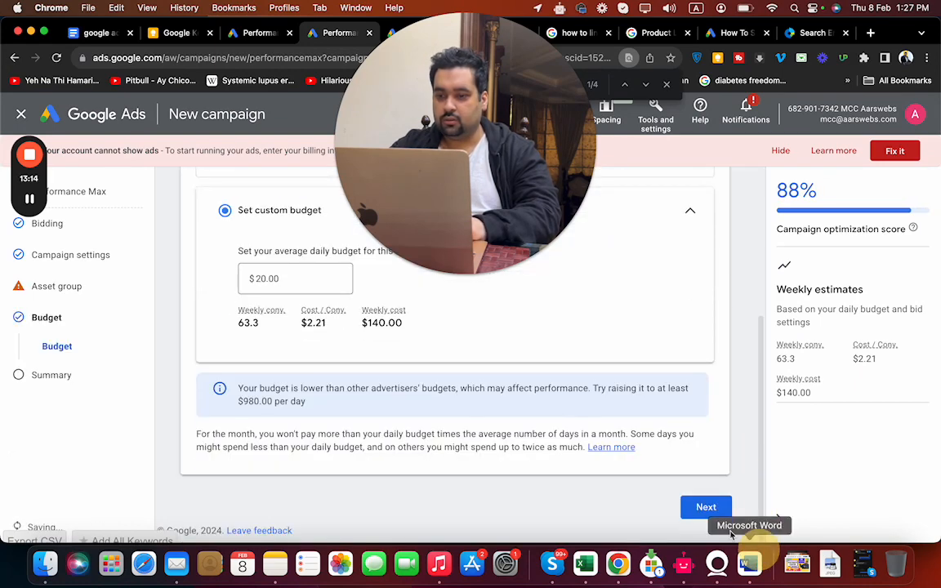
click(704, 508)
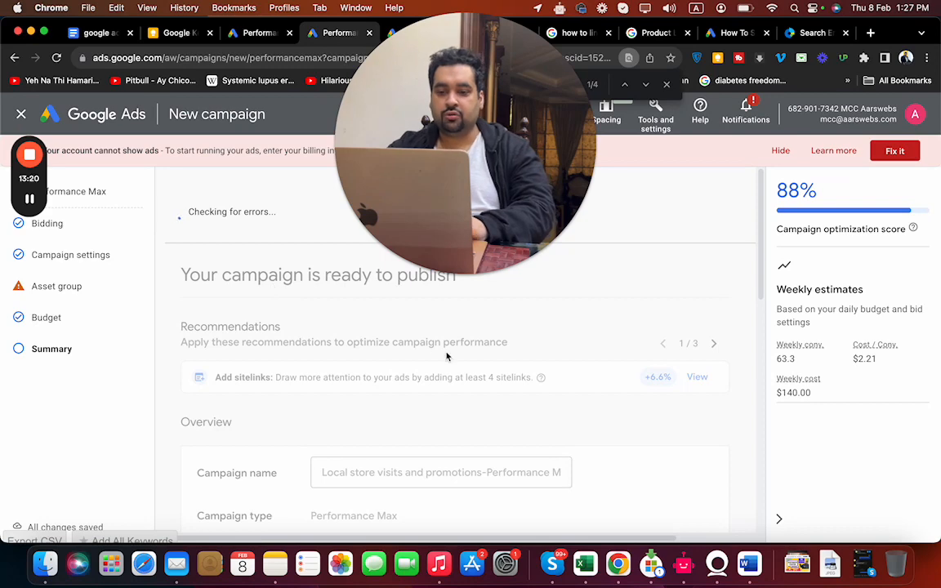
click(696, 229)
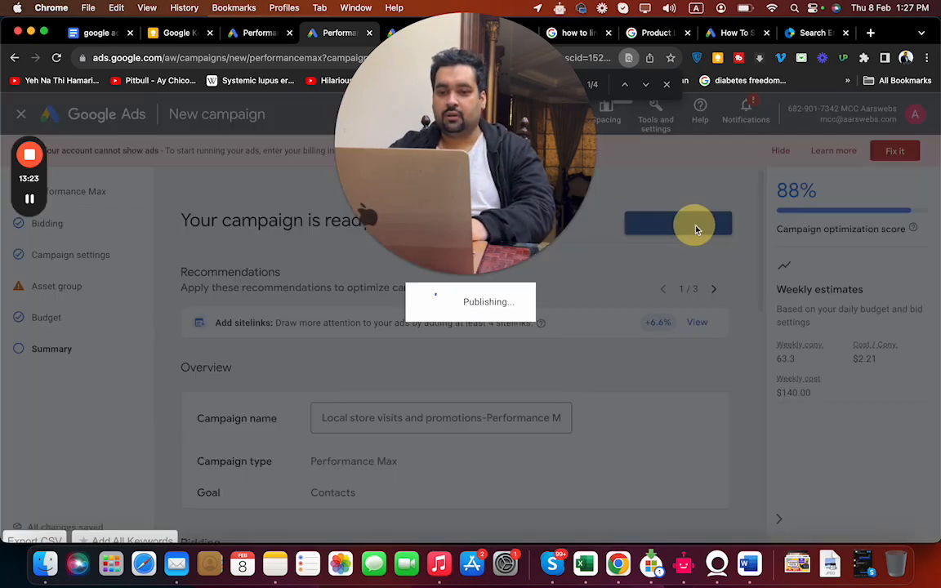
drag(464, 174, 710, 200)
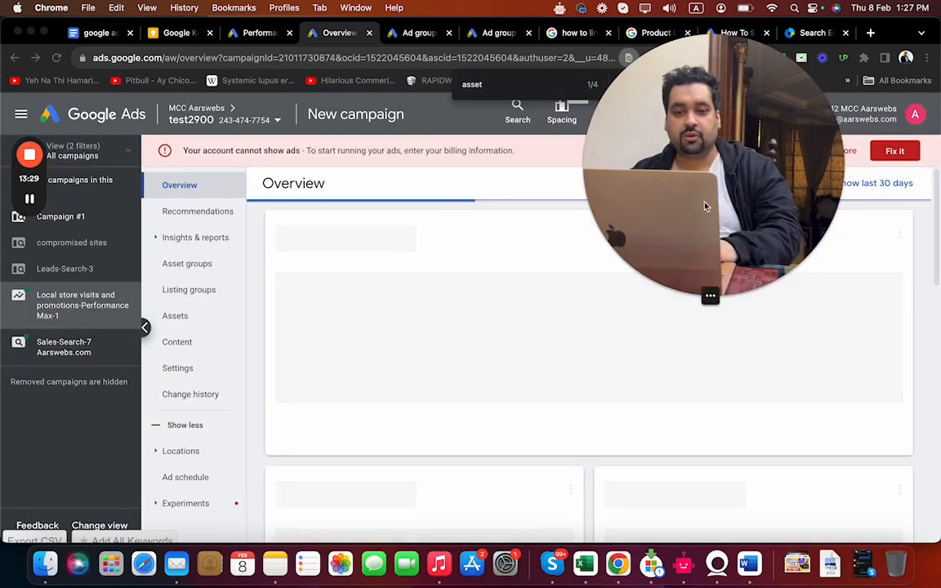
mouse_move(710, 297)
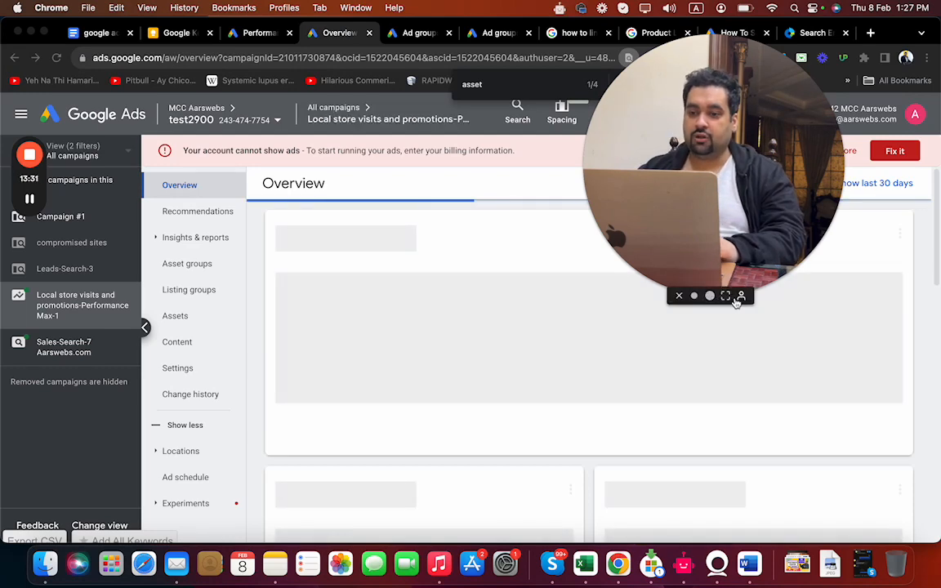
click(725, 297)
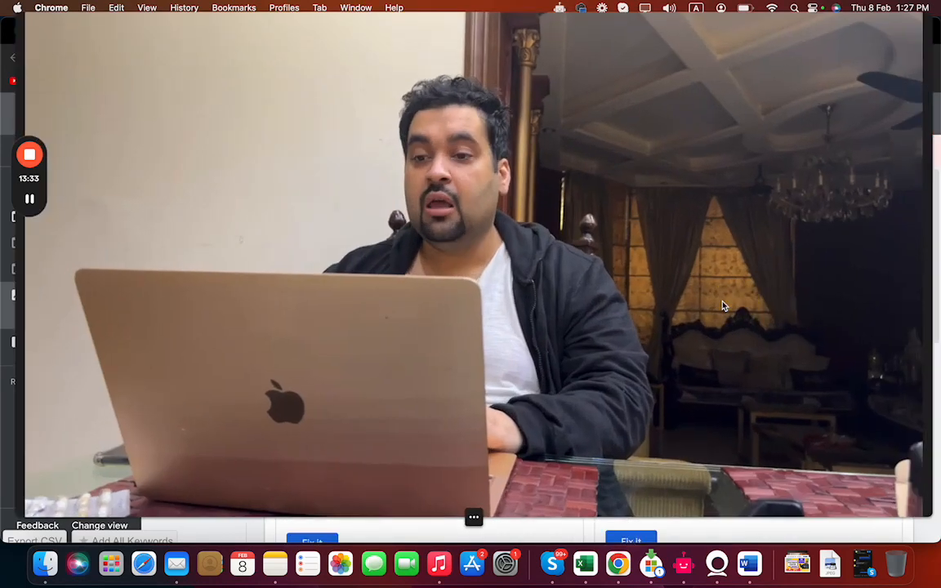